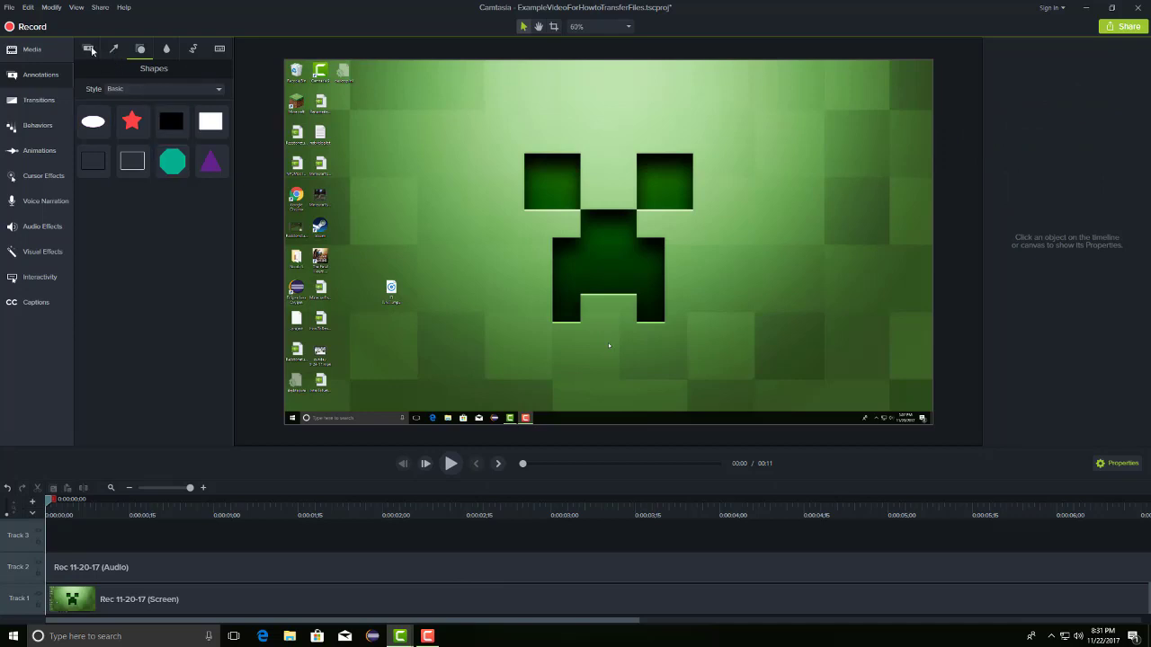
Step: Look through the project's media and the available callouts, transitions and behaviors
{"action": "left_click", "coordinate": [90, 49]}
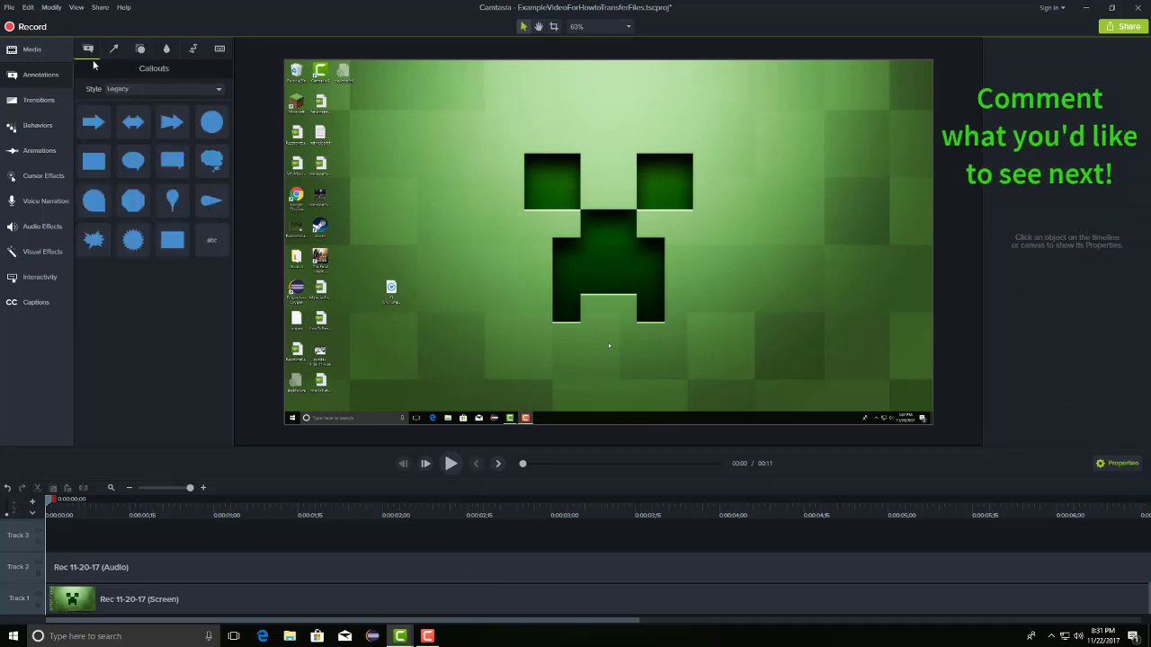
{"action": "left_click", "coordinate": [54, 100]}
{"action": "left_click", "coordinate": [25, 52]}
{"action": "left_click", "coordinate": [38, 76]}
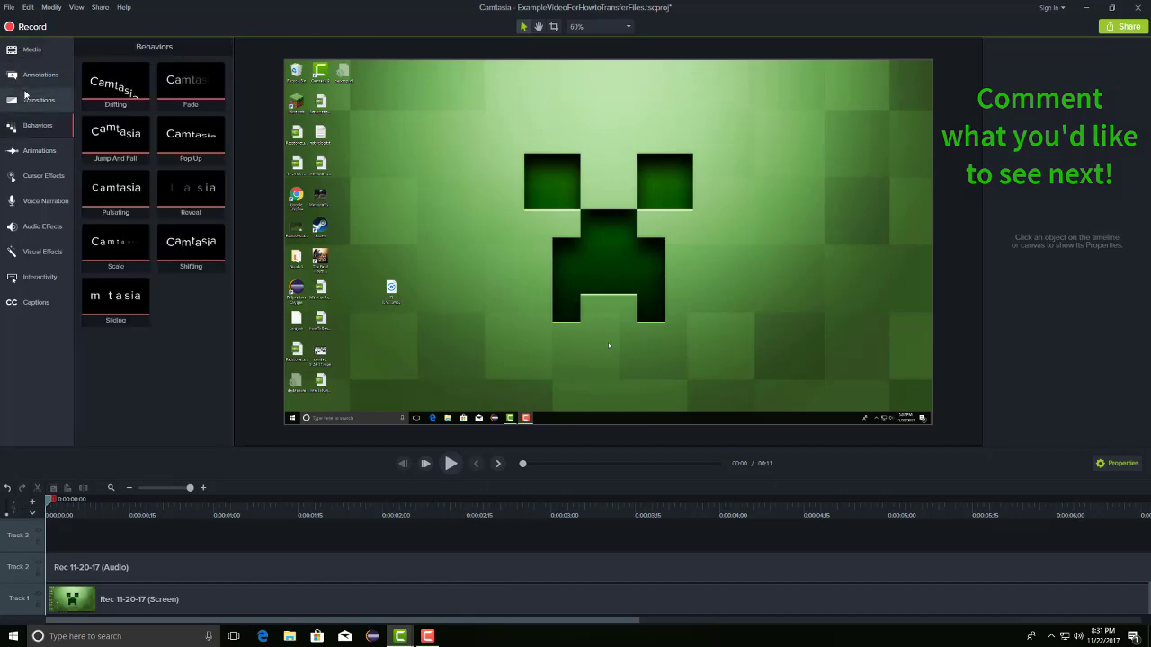
{"action": "left_click", "coordinate": [25, 127]}
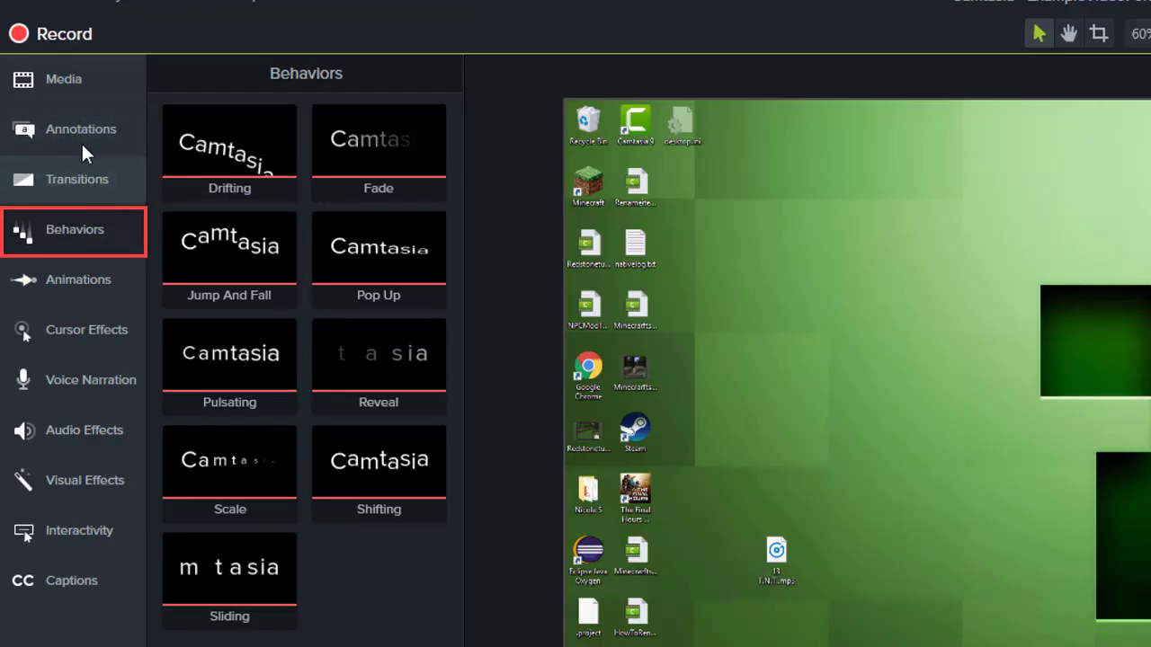
{"action": "left_click", "coordinate": [81, 141]}
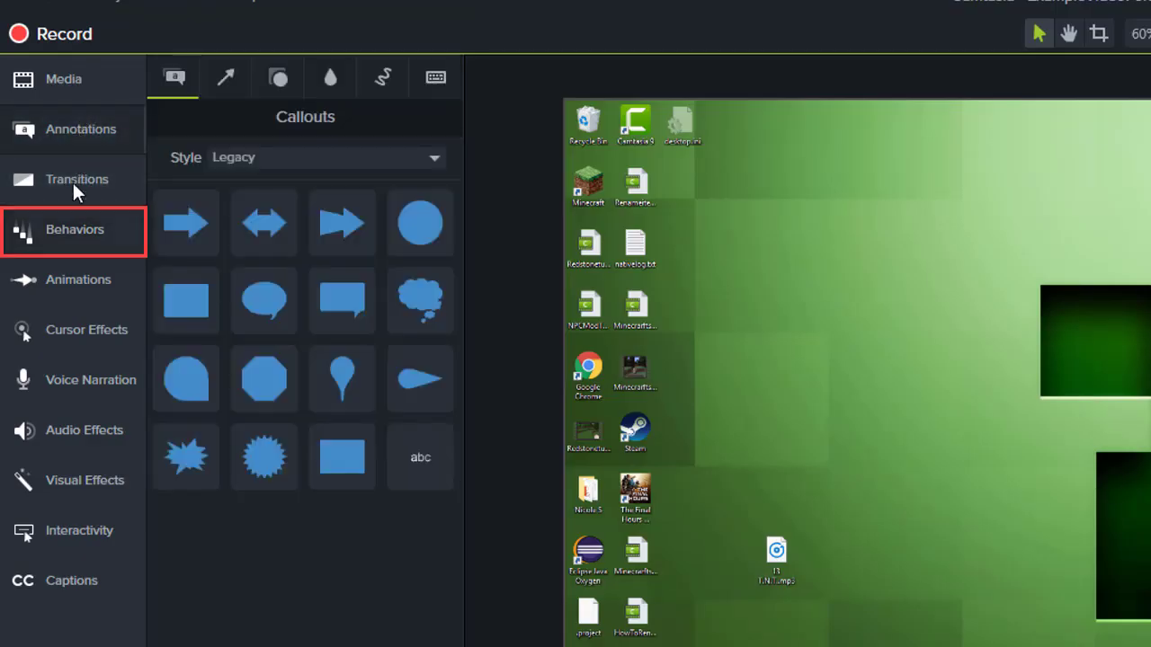
{"action": "left_click", "coordinate": [80, 217]}
{"action": "left_click", "coordinate": [84, 132]}
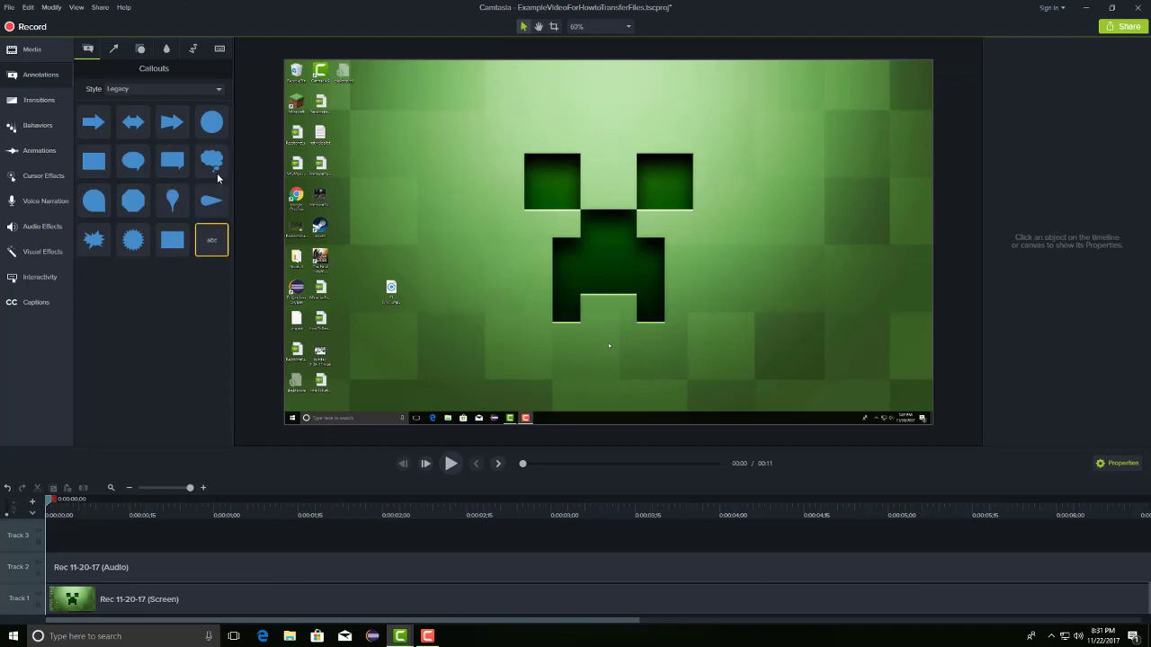
{"action": "left_click", "coordinate": [36, 54]}
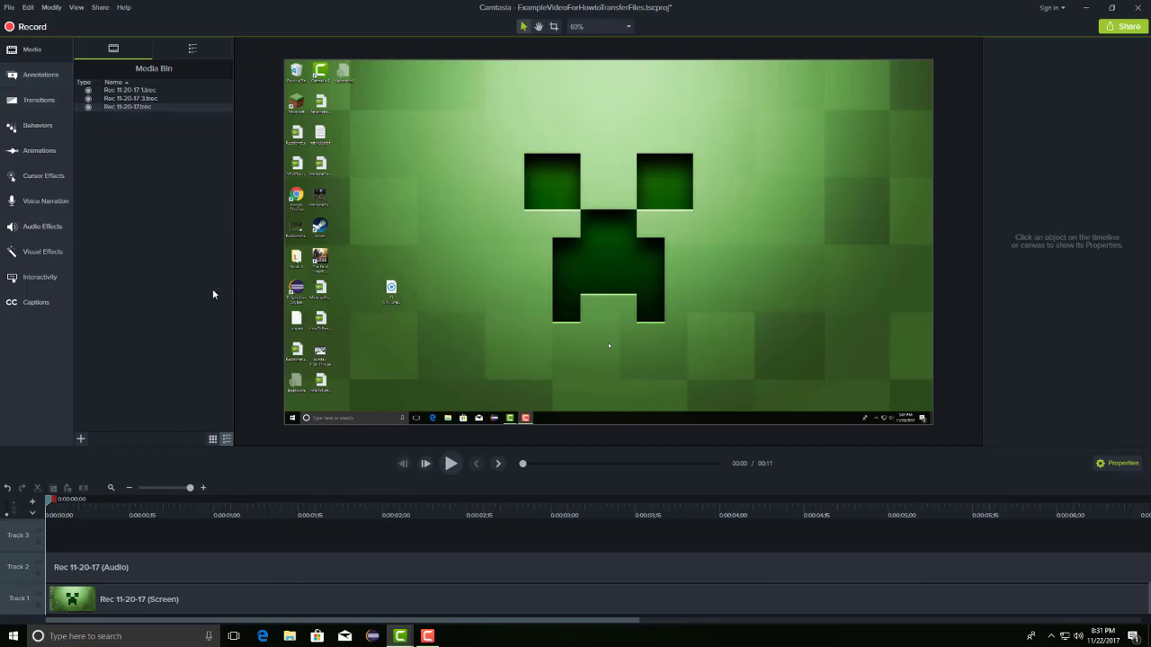
{"action": "left_click", "coordinate": [451, 463]}
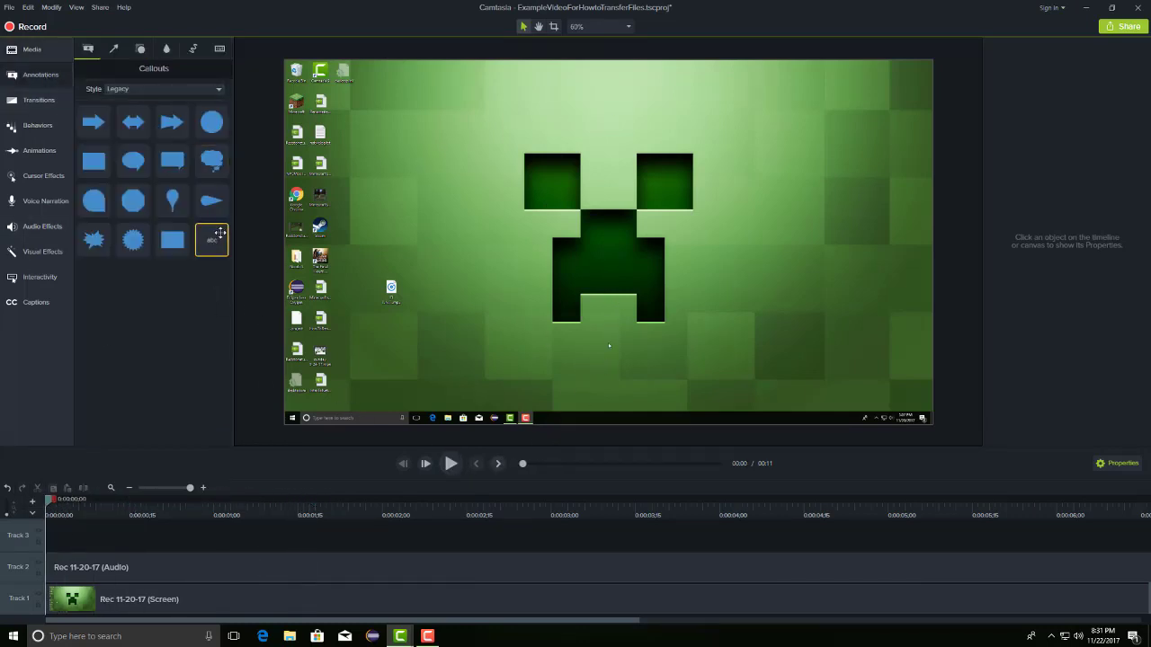
Step: Add a plain text callout reading "Hello!" and place it near the top centre of the canvas
{"action": "left_click_drag", "start_coordinate": [212, 240], "coordinate": [584, 197]}
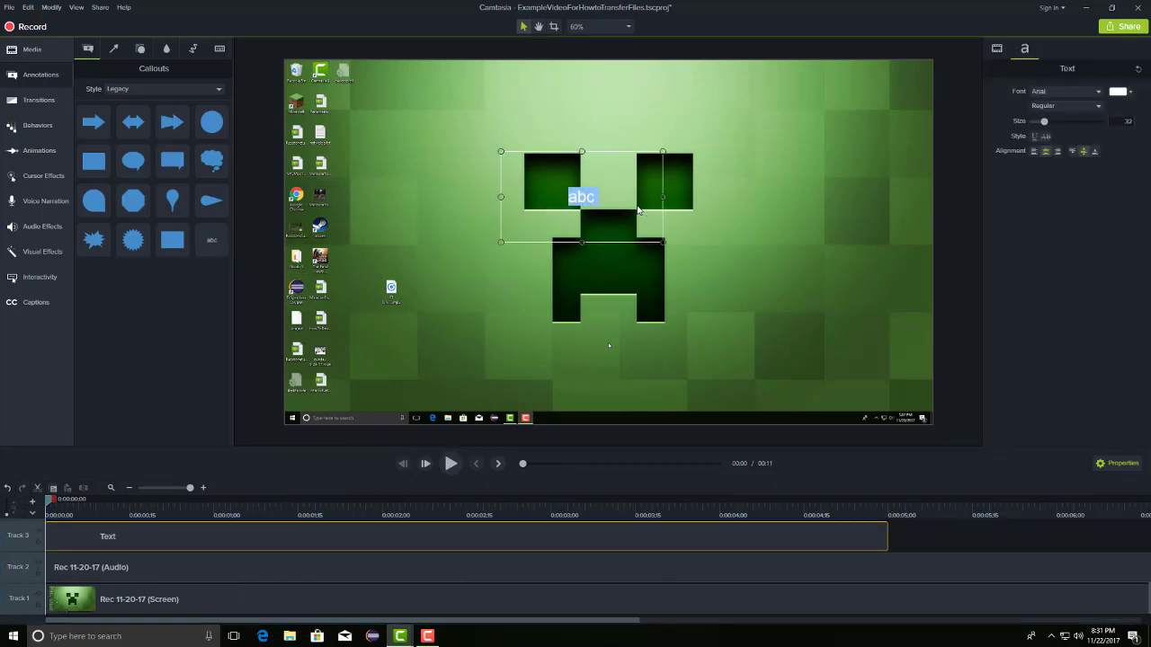
{"action": "key", "text": "BackSpace"}
{"action": "left_click", "coordinate": [749, 237]}
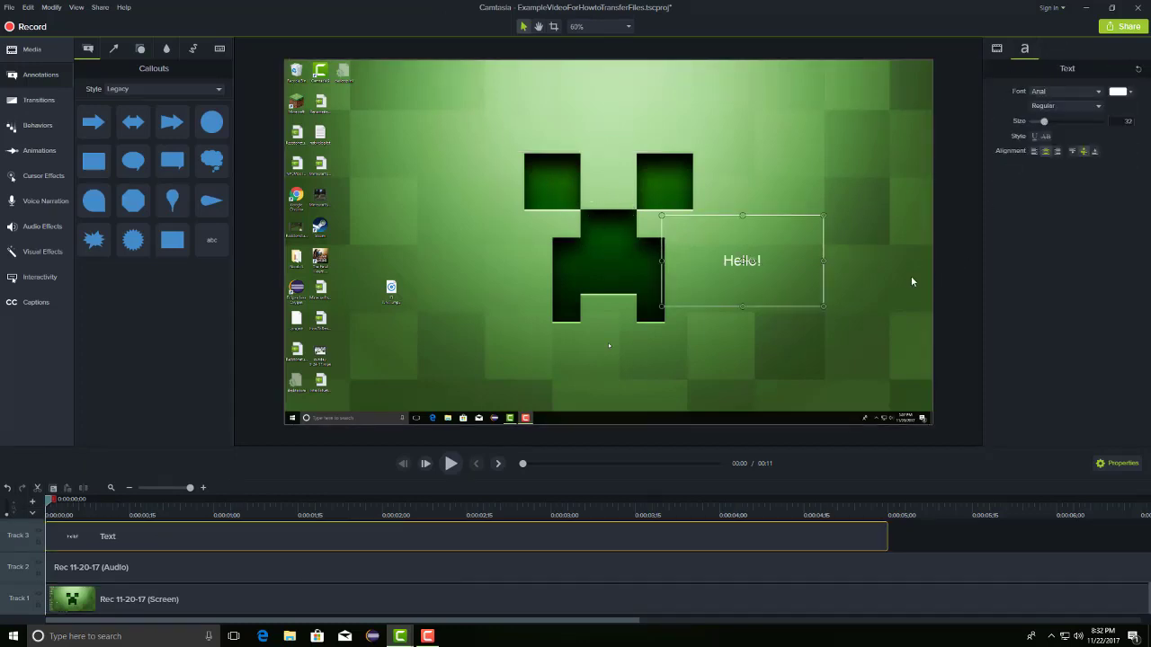
{"action": "left_click_drag", "start_coordinate": [748, 226], "coordinate": [614, 90]}
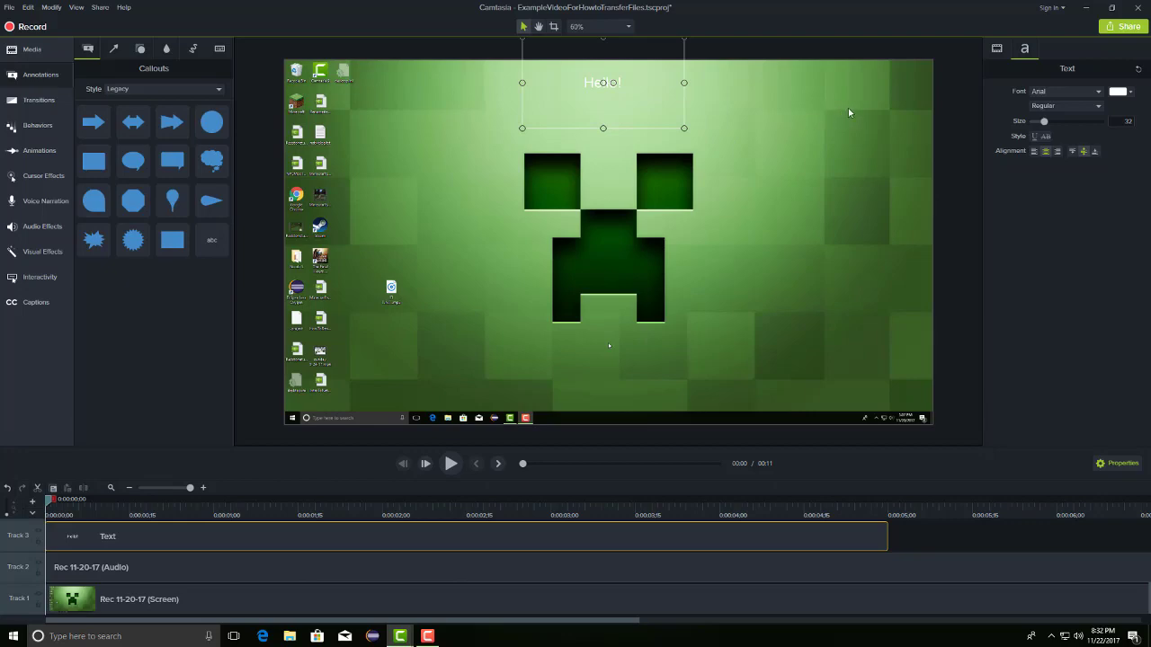
Step: Colour the "Hello!" text black and enlarge its font size to 128
{"action": "left_click", "coordinate": [1125, 90]}
{"action": "left_click", "coordinate": [604, 82]}
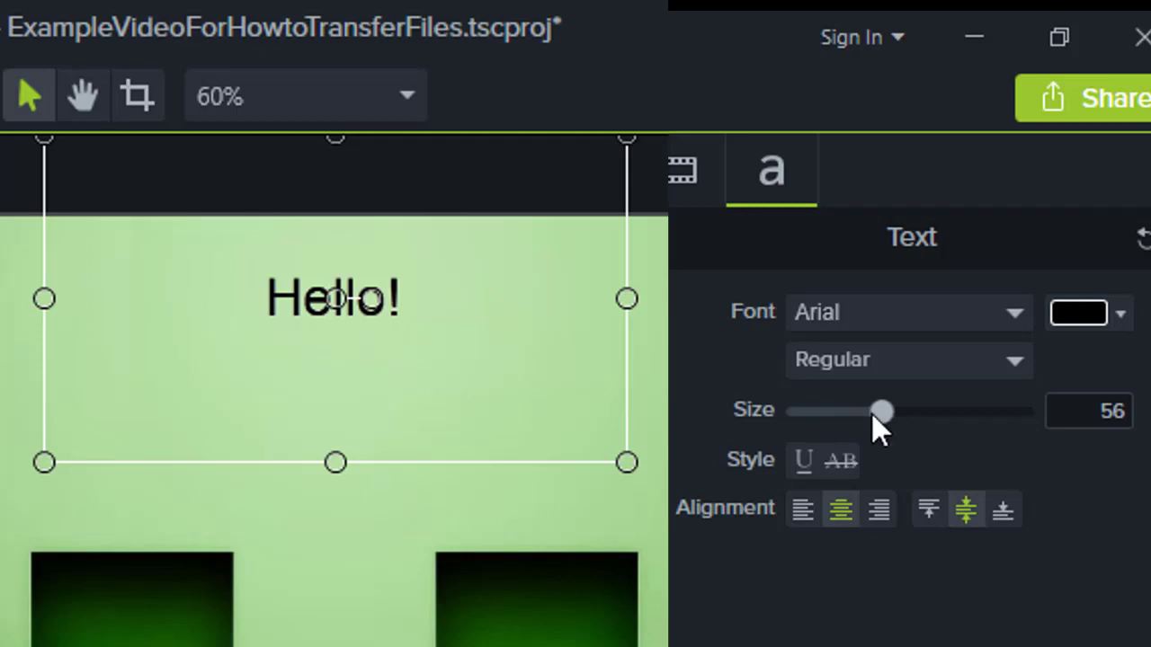
{"action": "mouse_move", "coordinate": [881, 411]}
{"action": "left_mouse_down"}
{"action": "mouse_move", "coordinate": [1018, 417]}
{"action": "mouse_move", "coordinate": [813, 417]}
{"action": "mouse_move", "coordinate": [877, 412]}
{"action": "left_mouse_up"}
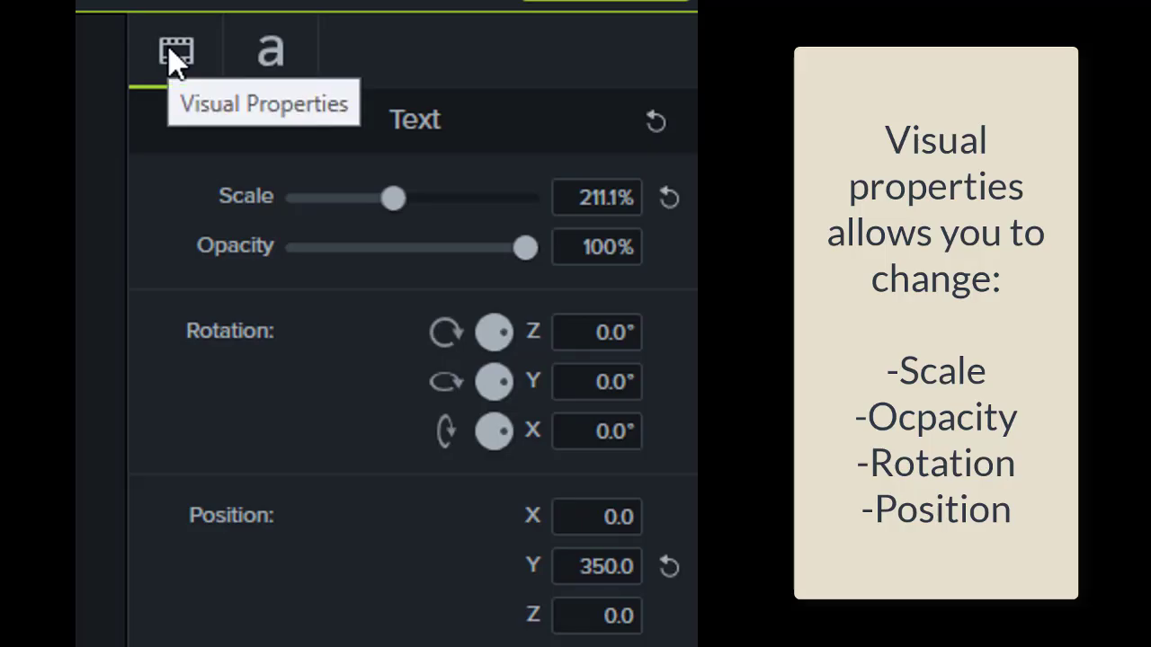
Step: Scale the "Hello!" text to 192.3% and try 0% opacity before restoring it to 100%
{"action": "left_click_drag", "start_coordinate": [393, 198], "coordinate": [381, 198]}
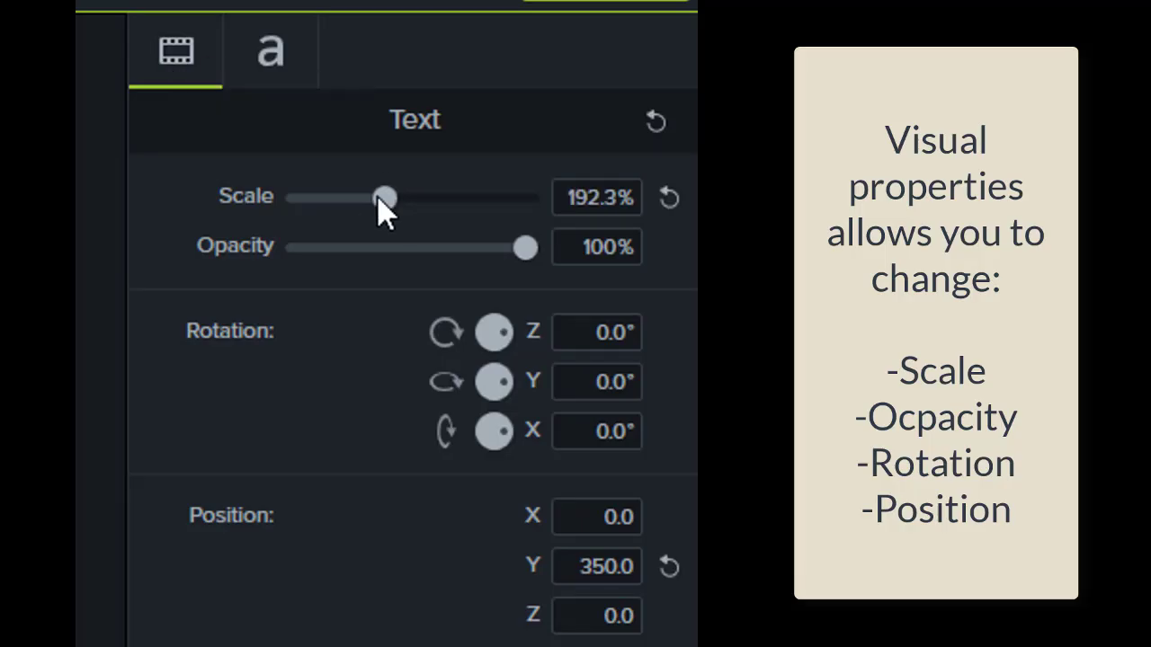
{"action": "left_click_drag", "start_coordinate": [492, 255], "coordinate": [74, 271]}
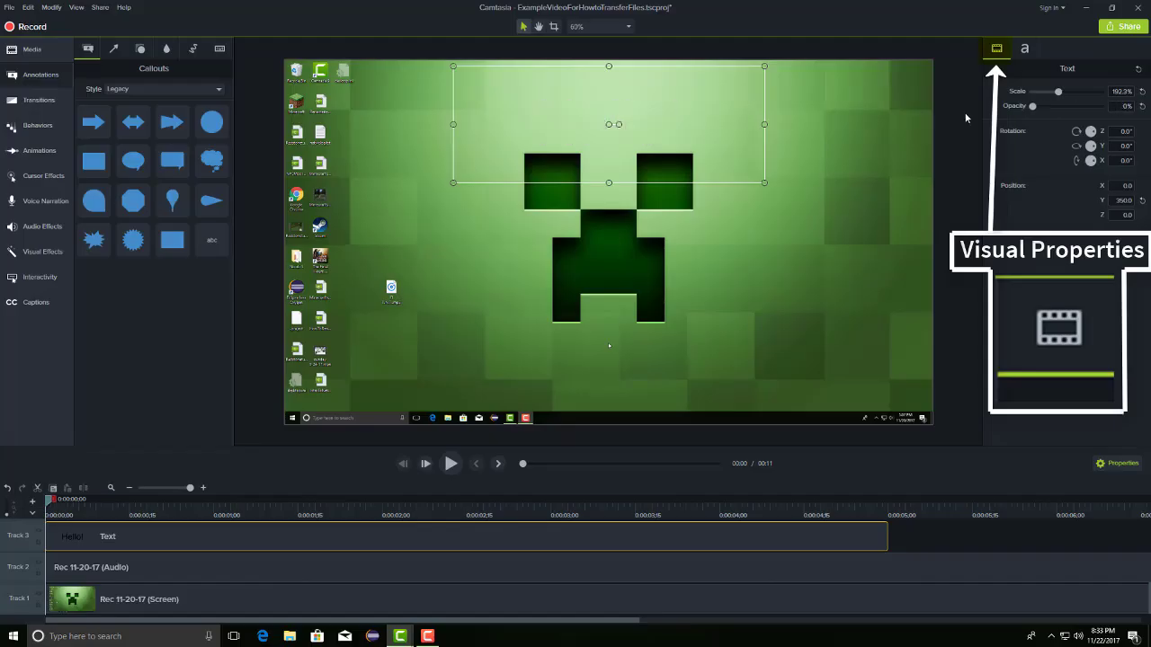
{"action": "left_click_drag", "start_coordinate": [1032, 106], "coordinate": [1098, 106]}
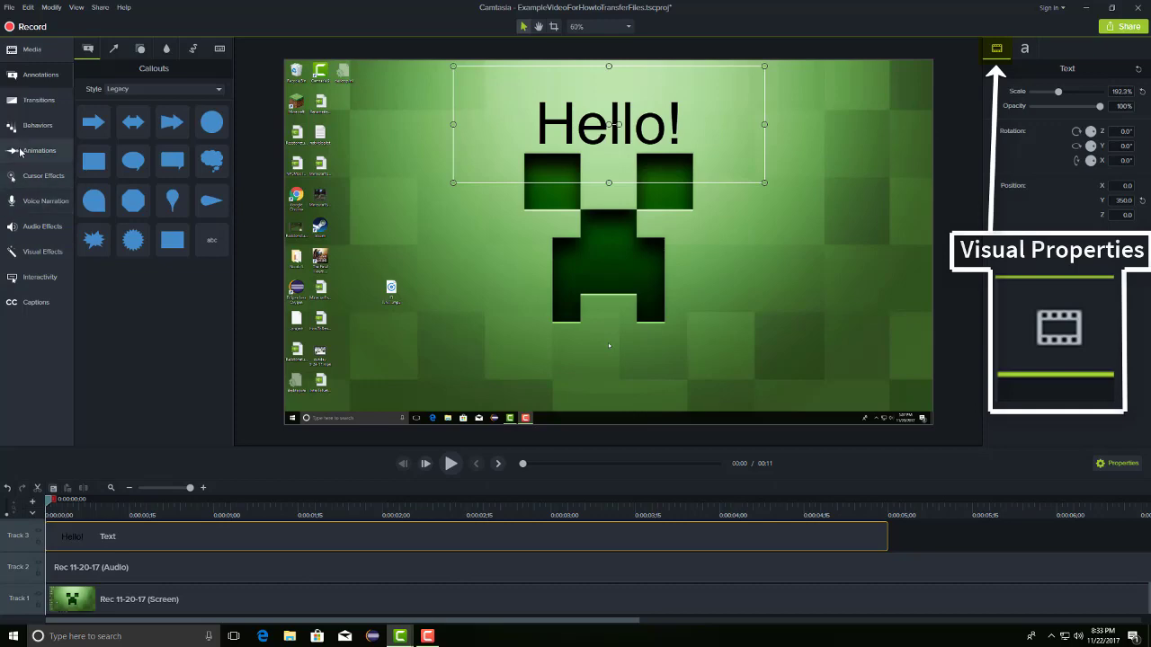
Step: Browse the fonts available for the "Hello!" text without choosing a different one
{"action": "left_click", "coordinate": [1023, 49]}
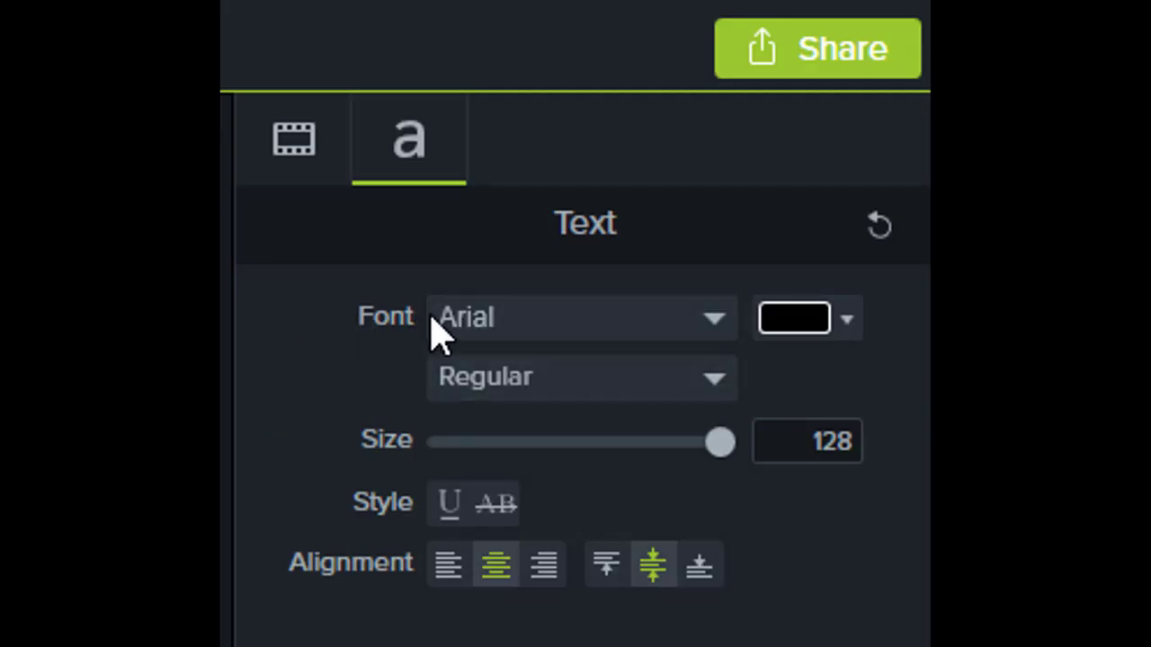
{"action": "left_click", "coordinate": [513, 322]}
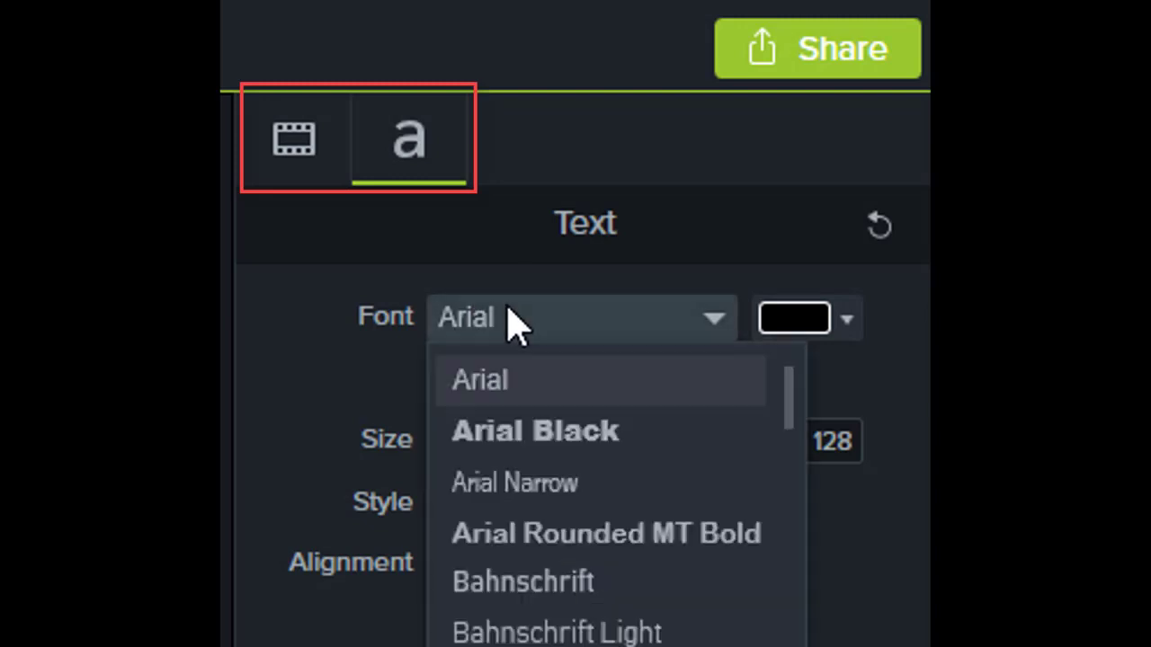
{"action": "scroll", "coordinate": [611, 629], "scroll_direction": "down", "scroll_amount": 1}
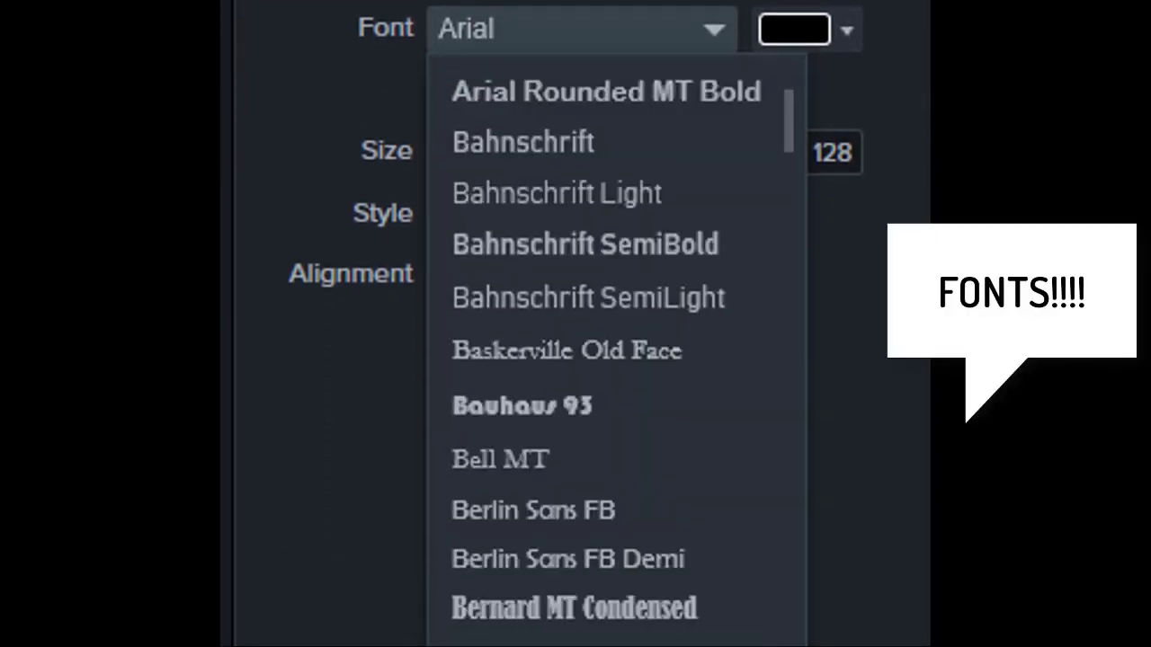
{"action": "scroll", "coordinate": [616, 351], "scroll_direction": "down", "scroll_amount": 4}
{"action": "scroll", "coordinate": [615, 350], "scroll_direction": "down", "scroll_amount": 15}
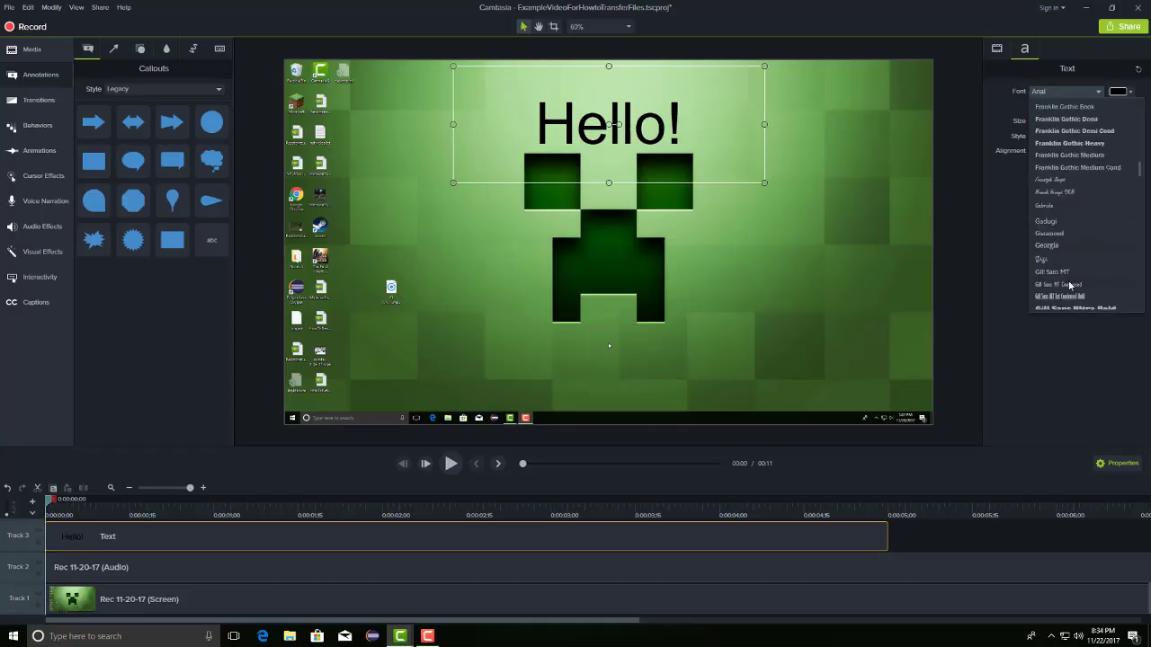
{"action": "key", "text": "Escape"}
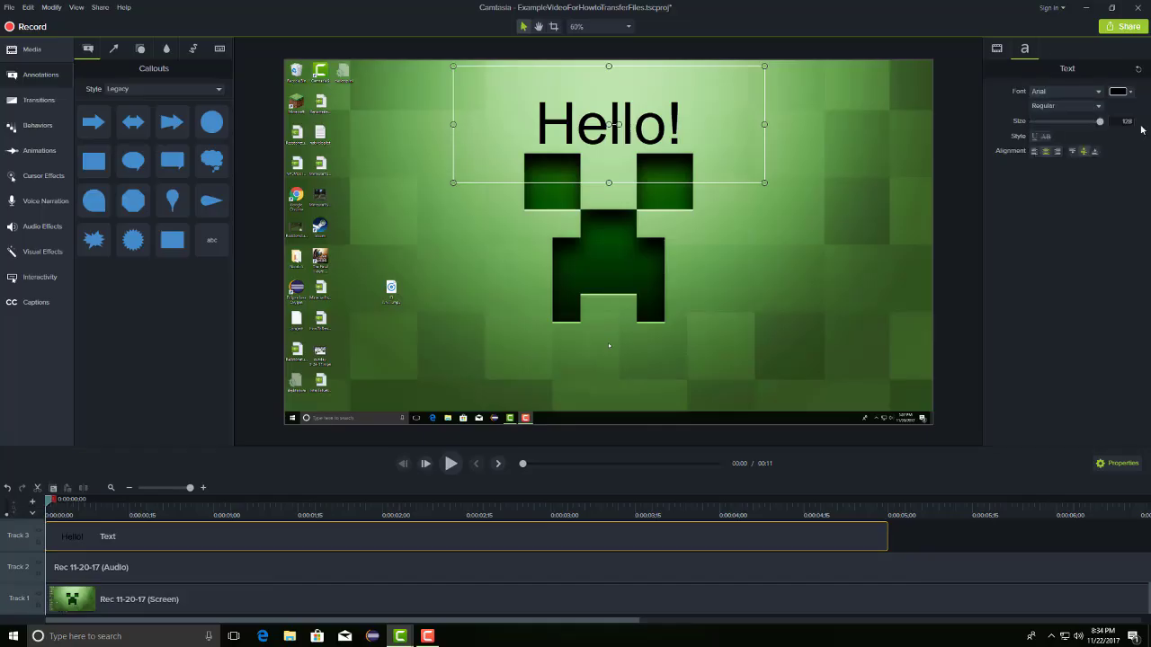
Step: Try left and top alignment on the "Hello!" text, returning it to centre and middle alignment
{"action": "left_click", "coordinate": [1033, 151]}
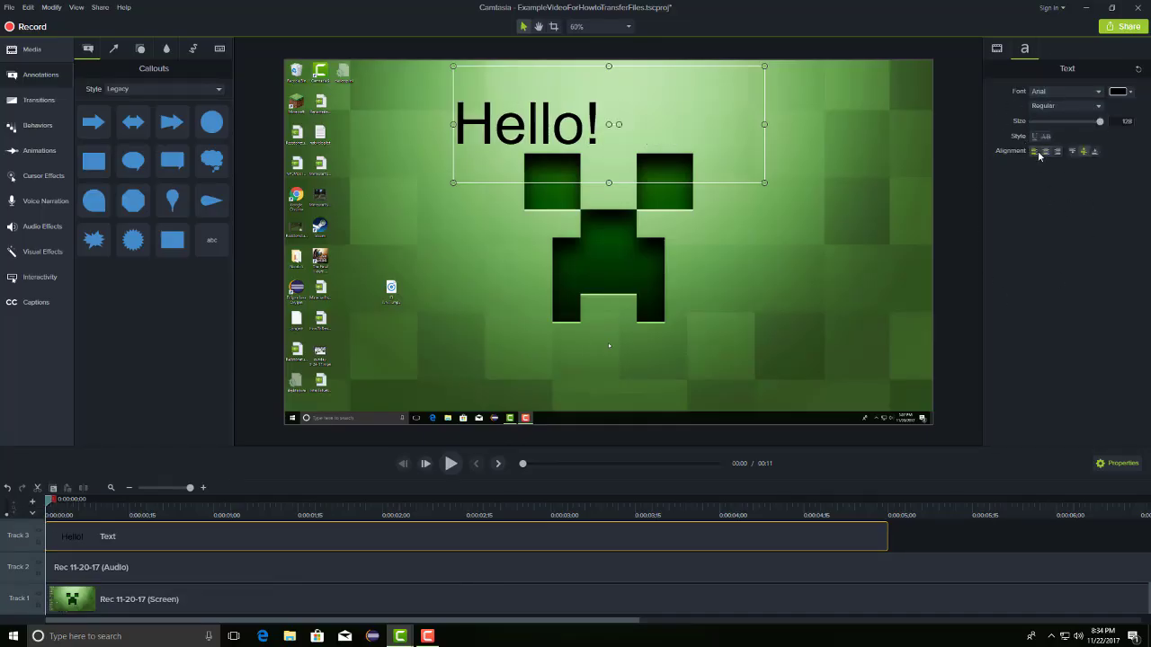
{"action": "left_click", "coordinate": [1045, 151]}
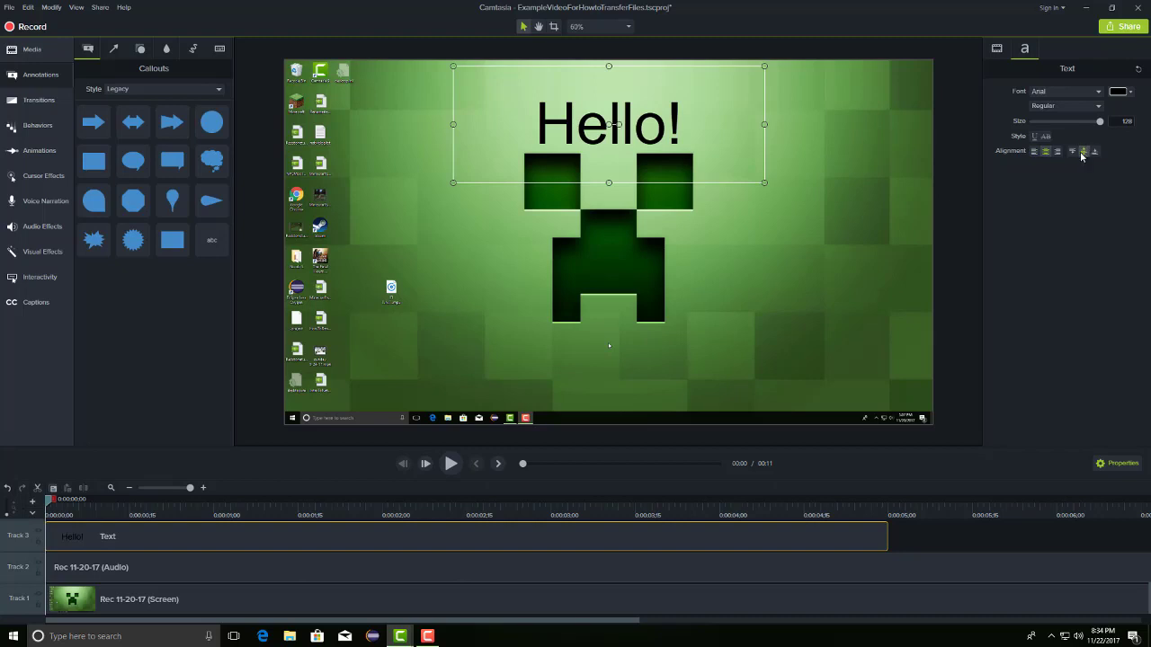
{"action": "left_click", "coordinate": [1071, 152]}
{"action": "left_click", "coordinate": [1083, 152]}
Step: Move the "Hello!" text to the right edge of the video canvas and recolour it dark green
{"action": "left_click_drag", "start_coordinate": [691, 148], "coordinate": [919, 268]}
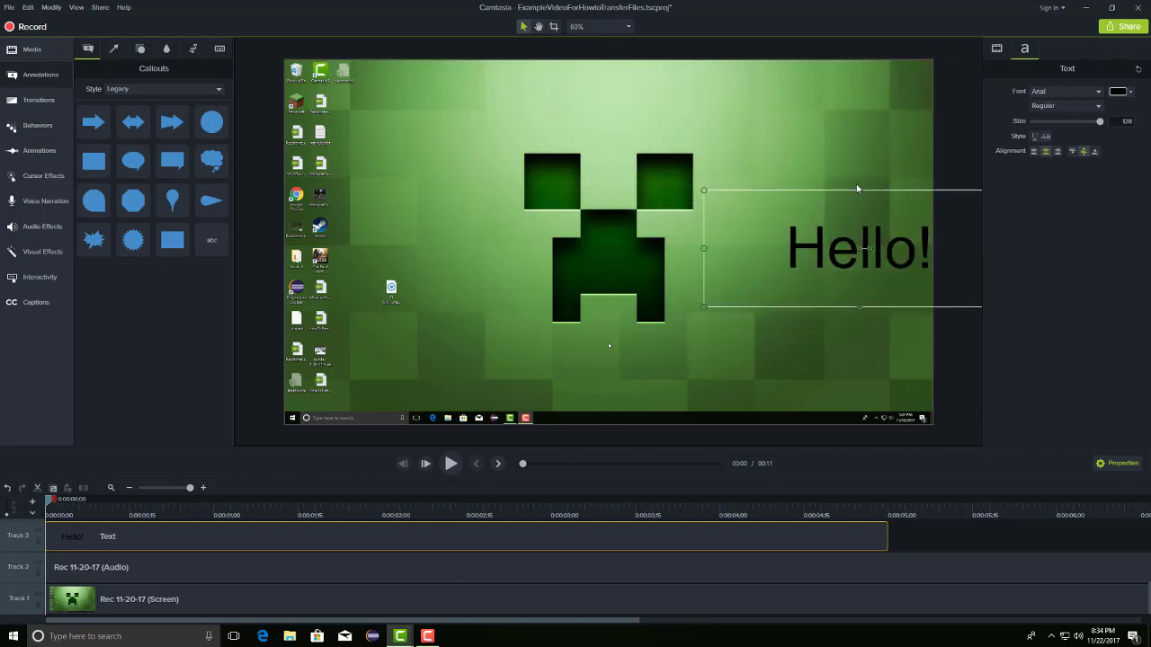
{"action": "left_click", "coordinate": [956, 171]}
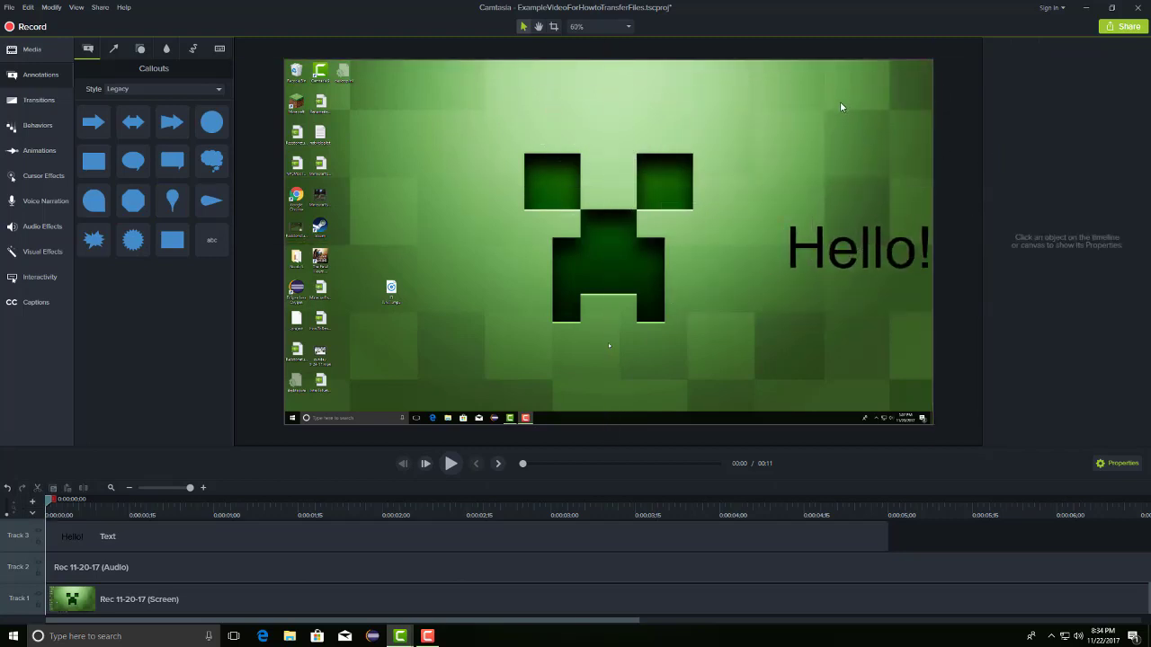
{"action": "left_click", "coordinate": [793, 241]}
{"action": "left_click", "coordinate": [1124, 91]}
{"action": "left_click", "coordinate": [1053, 120]}
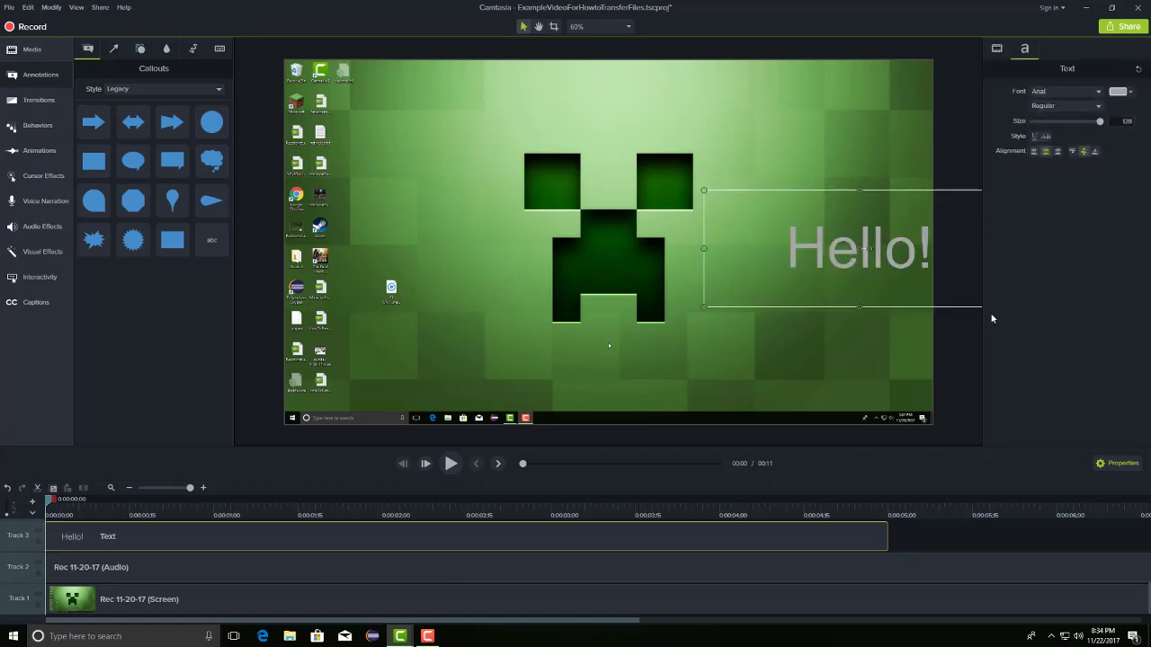
{"action": "left_click", "coordinate": [1124, 91]}
{"action": "left_click_drag", "start_coordinate": [1102, 149], "coordinate": [1107, 172]}
{"action": "left_click", "coordinate": [959, 380]}
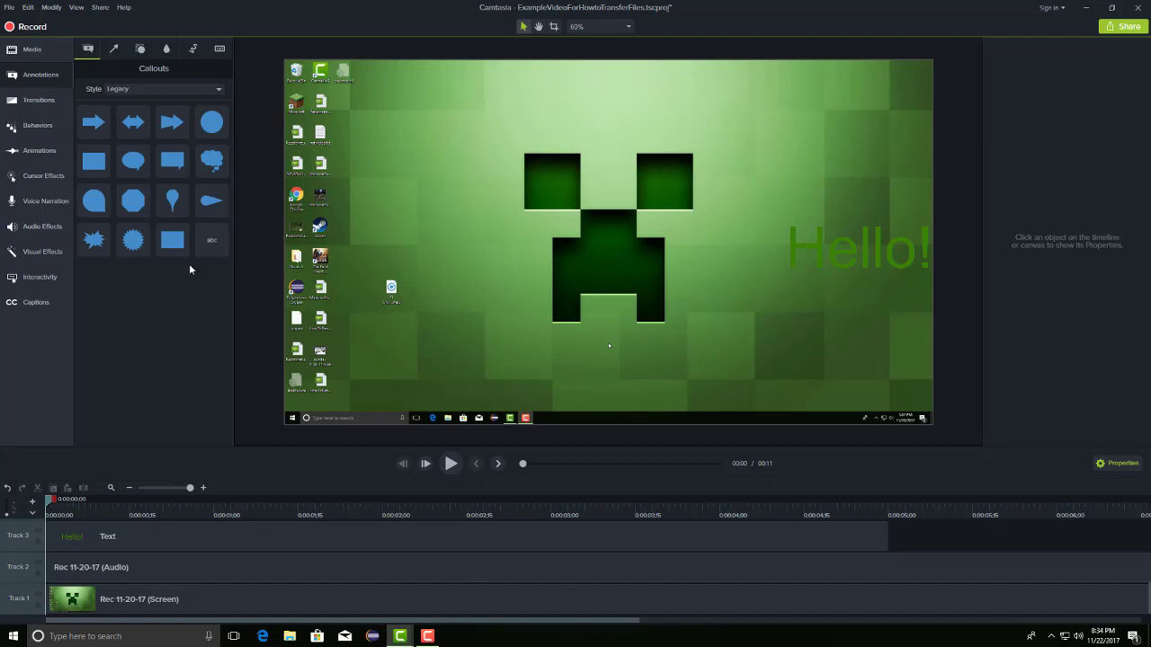
Step: Add a blue filled rounded rectangle callout at the canvas's upper left and a black rectangle behind the "Hello!" text
{"action": "left_click_drag", "start_coordinate": [94, 162], "coordinate": [406, 154]}
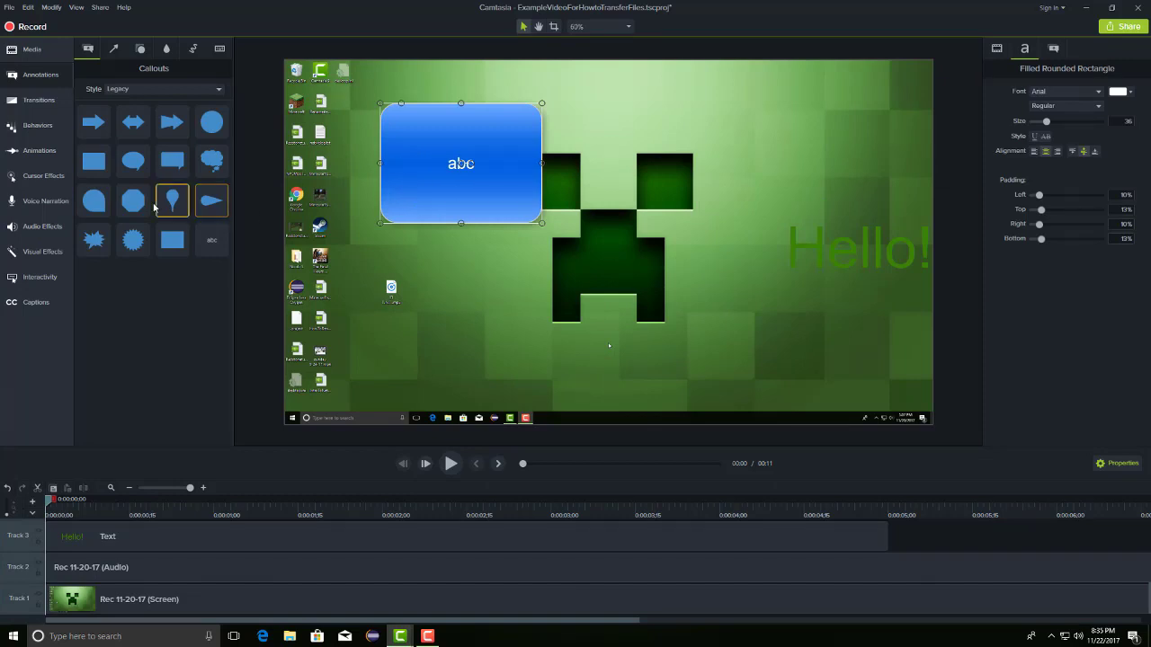
{"action": "left_click_drag", "start_coordinate": [172, 239], "coordinate": [832, 232]}
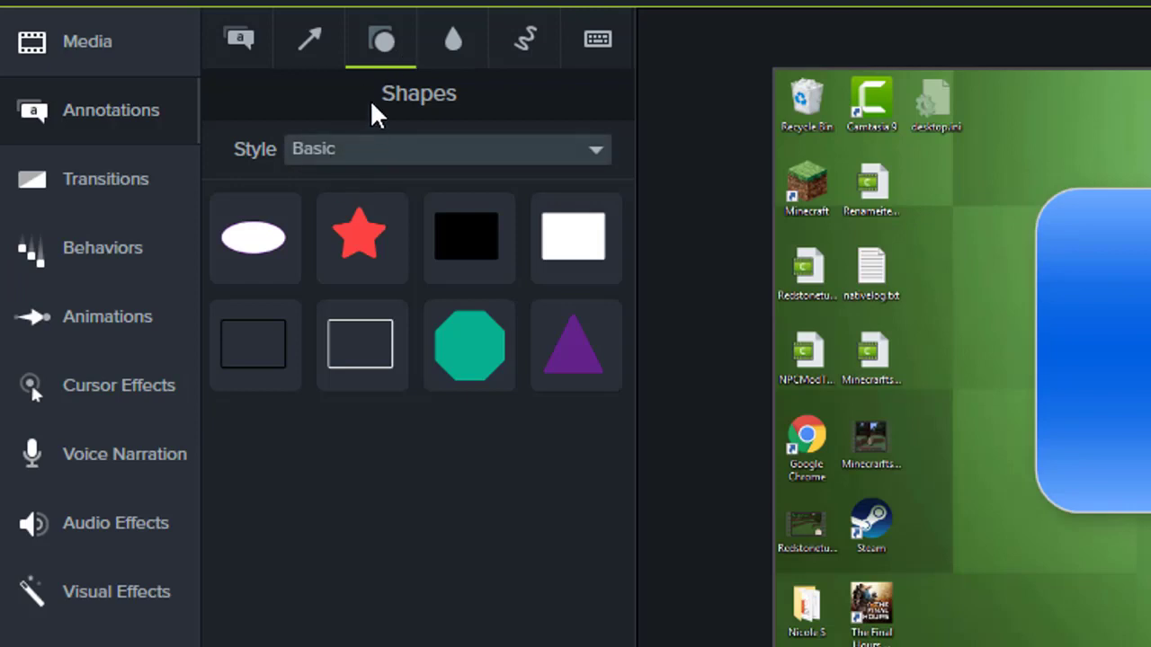
Step: Look through the callout, arrow and shape annotation collections
{"action": "left_click", "coordinate": [218, 63]}
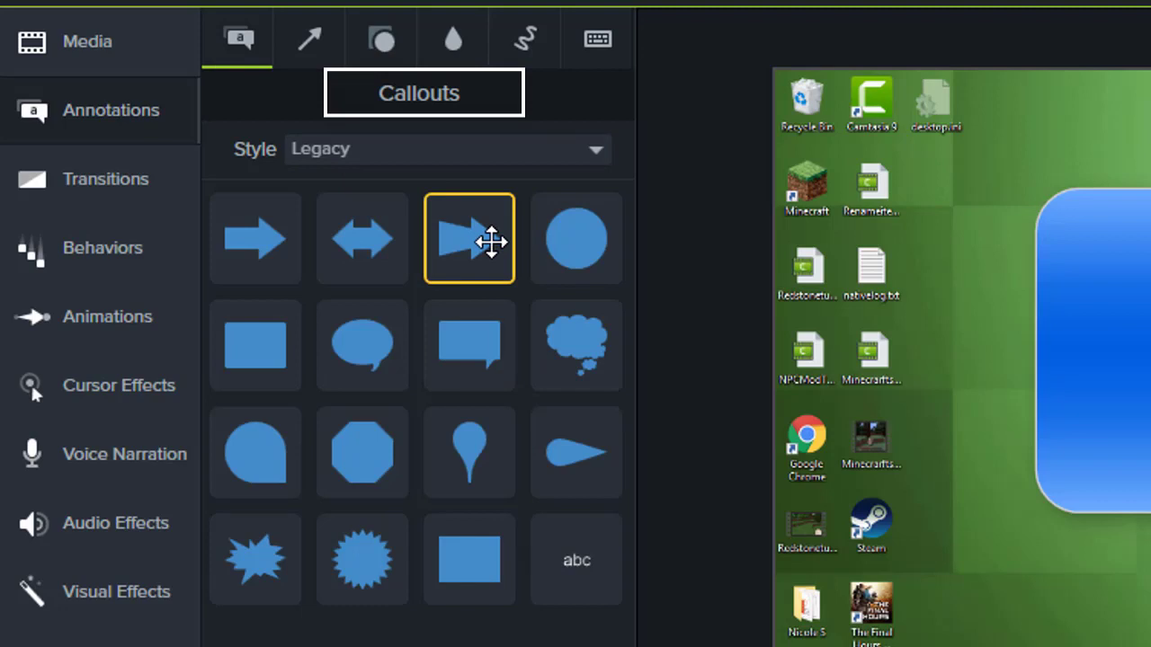
{"action": "left_click", "coordinate": [309, 38]}
{"action": "left_click", "coordinate": [378, 45]}
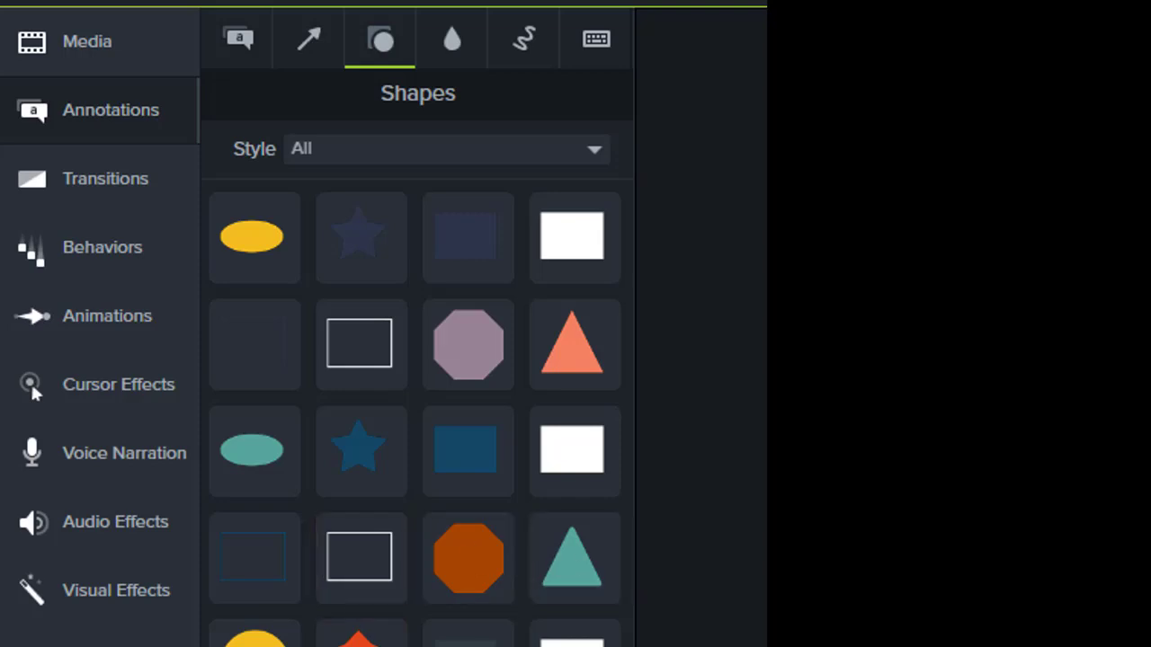
{"action": "left_click", "coordinate": [247, 62]}
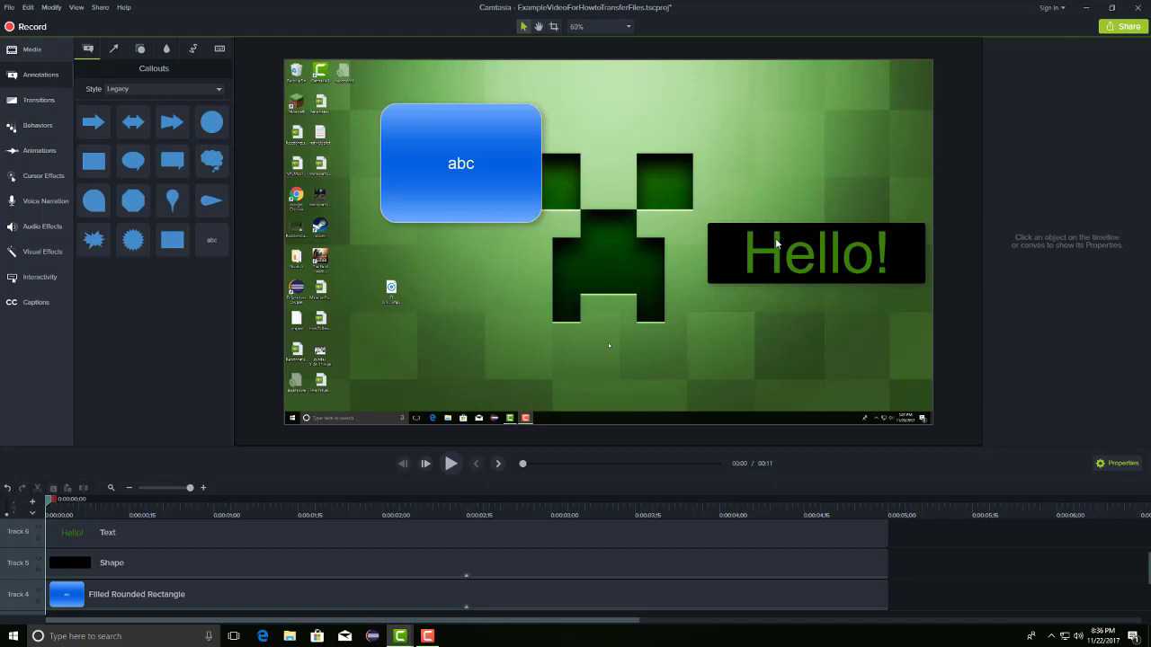
Step: Review the annotation tracks on the timeline and select the blue filled rounded rectangle callout
{"action": "scroll", "coordinate": [945, 572], "scroll_direction": "down", "scroll_amount": 3}
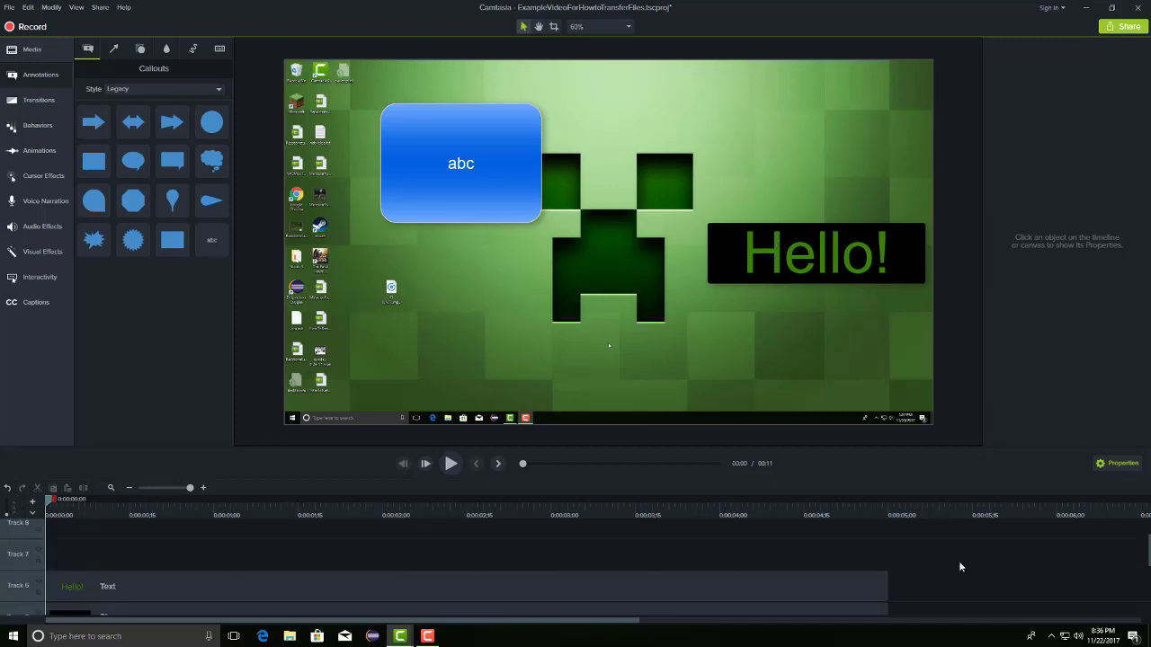
{"action": "scroll", "coordinate": [958, 568], "scroll_direction": "up", "scroll_amount": 5}
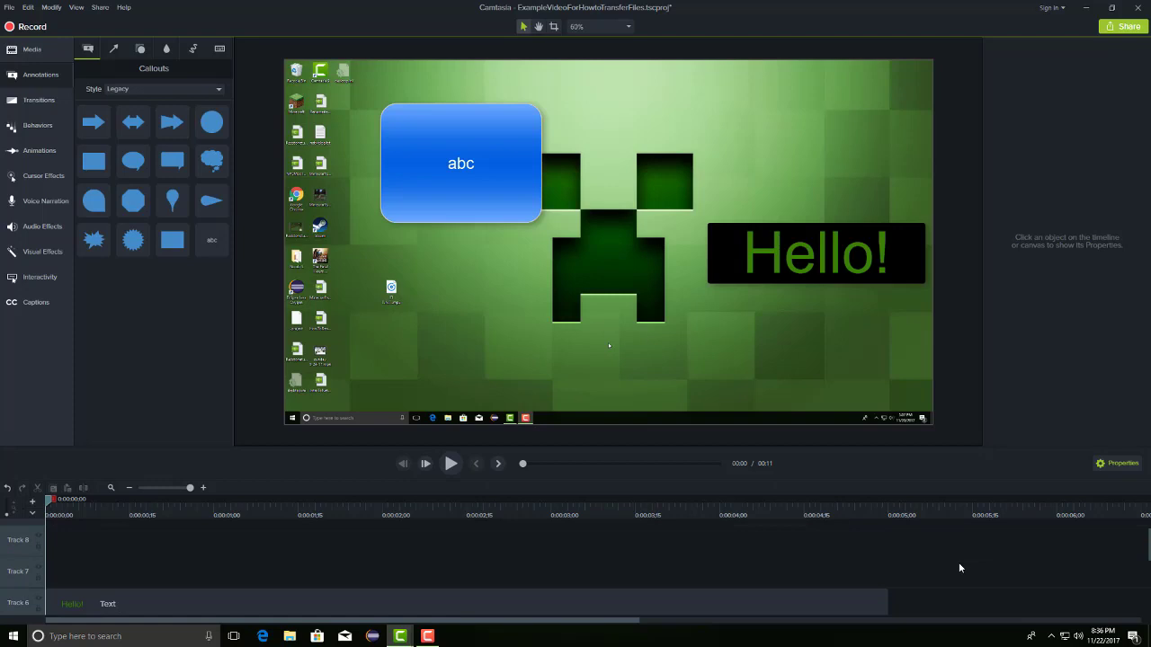
{"action": "left_click", "coordinate": [488, 174]}
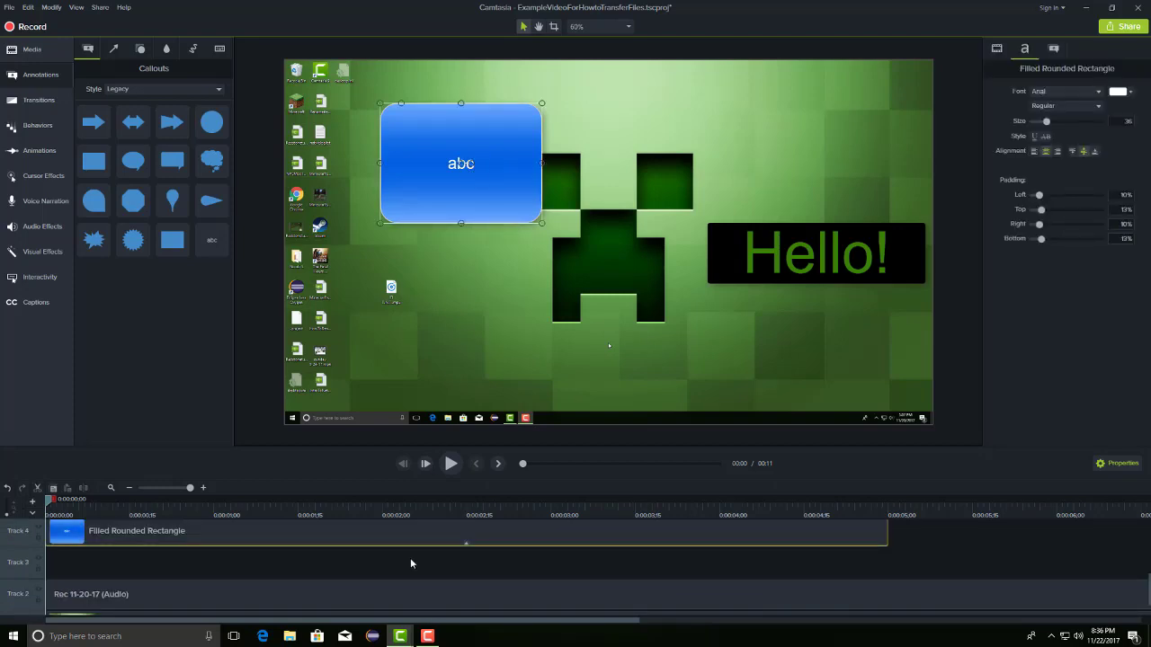
{"action": "scroll", "coordinate": [404, 550], "scroll_direction": "up", "scroll_amount": 3}
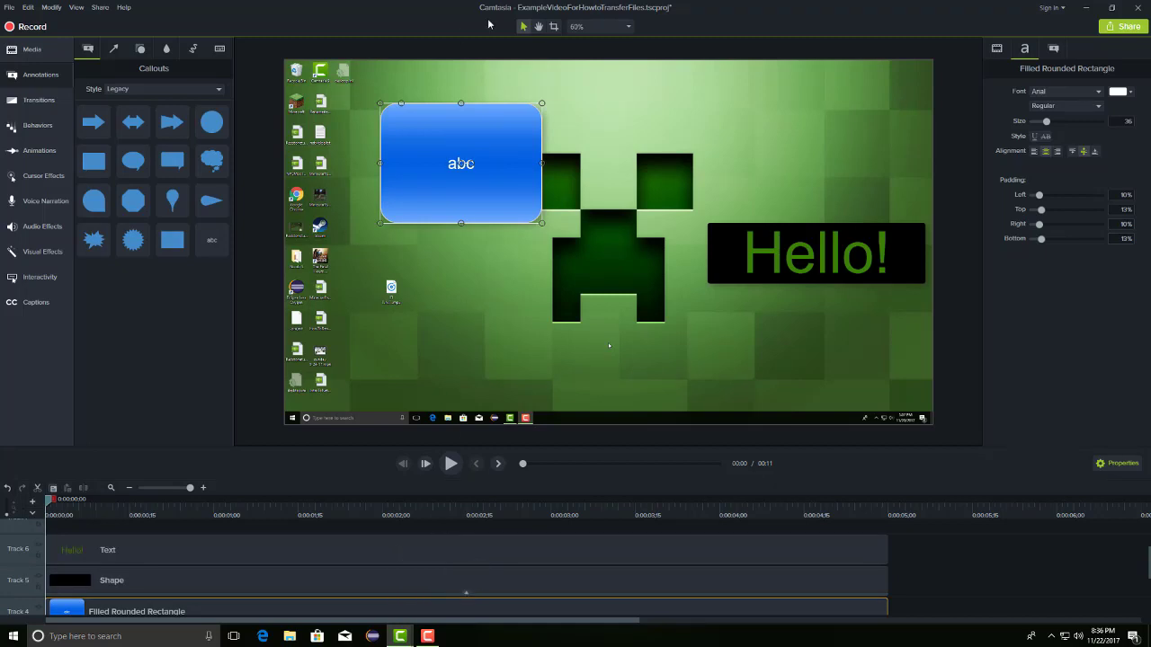
Step: Replace the placeholder text in the blue rounded rectangle callout with "Hello!"
{"action": "double_click", "coordinate": [470, 172]}
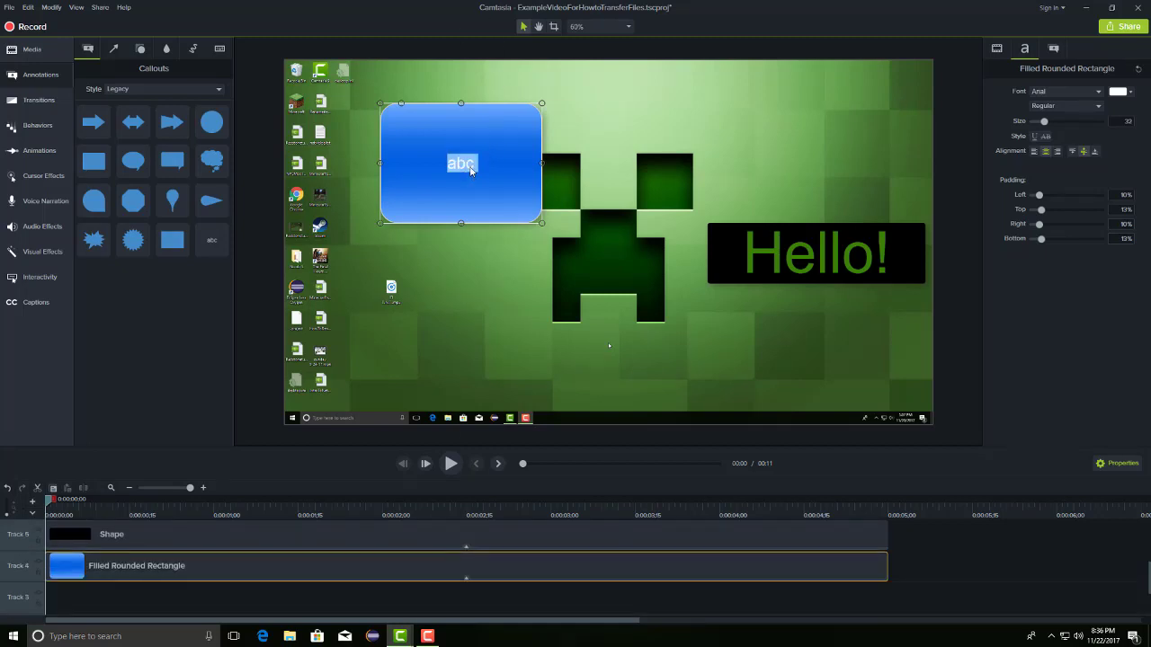
{"action": "key", "text": "BackSpace"}
{"action": "type", "text": "Hello!"}
{"action": "left_click", "coordinate": [945, 302]}
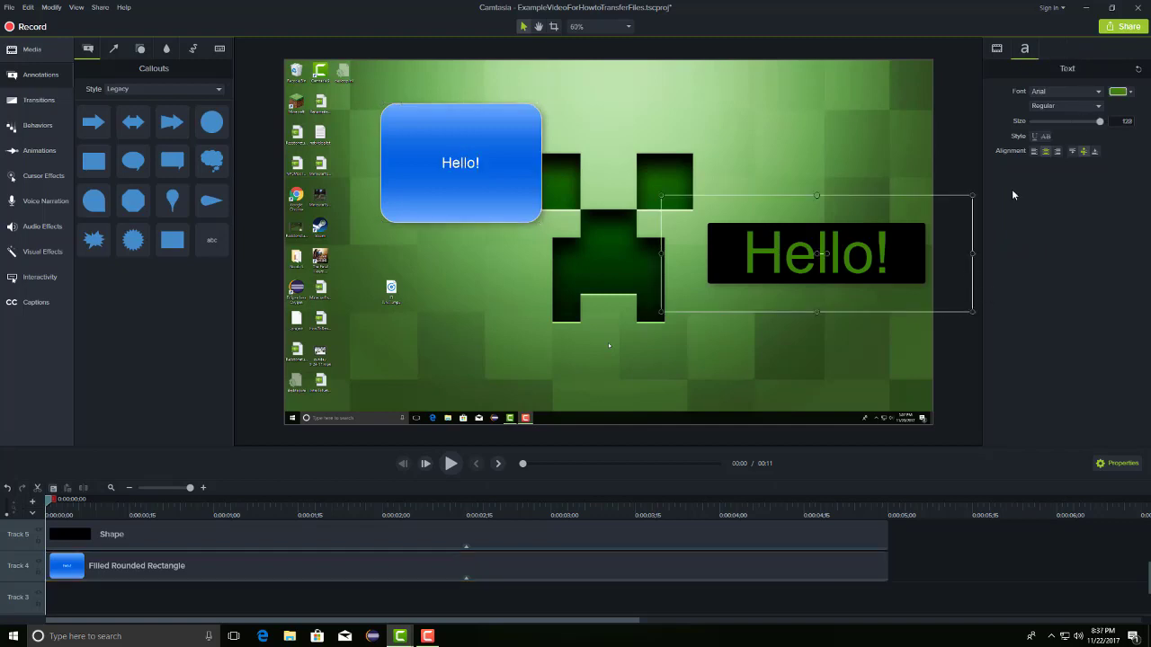
Step: List callouts of all styles in the library and change the blue callout's shape to Speech Bubble 3
{"action": "left_click", "coordinate": [482, 158]}
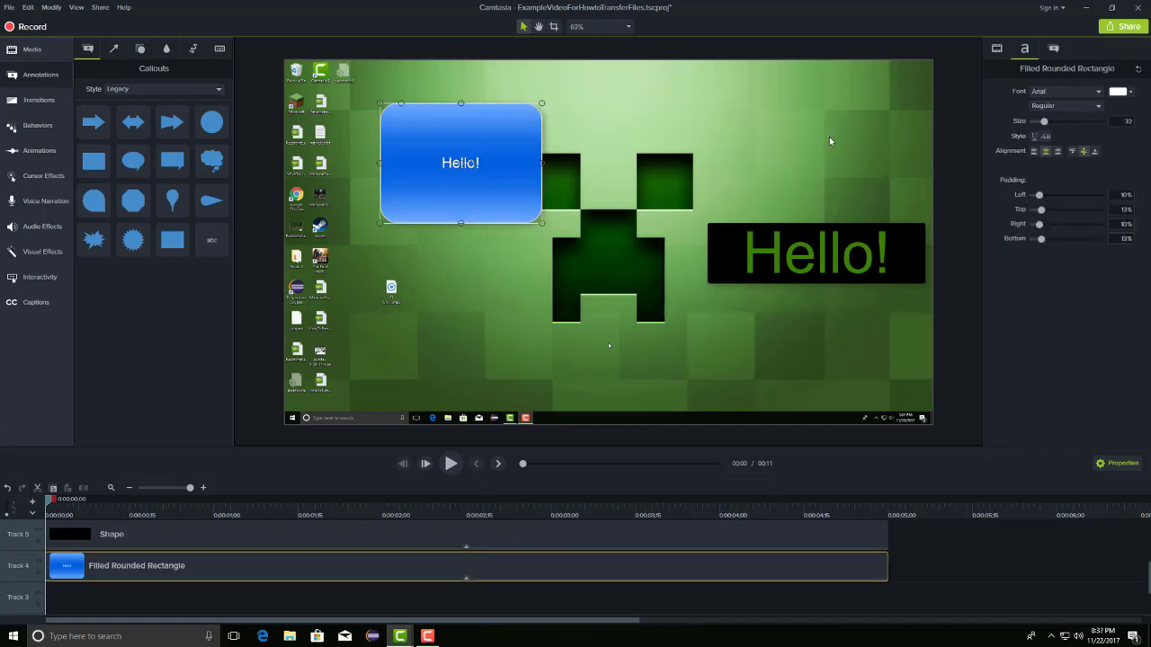
{"action": "left_click", "coordinate": [1055, 49]}
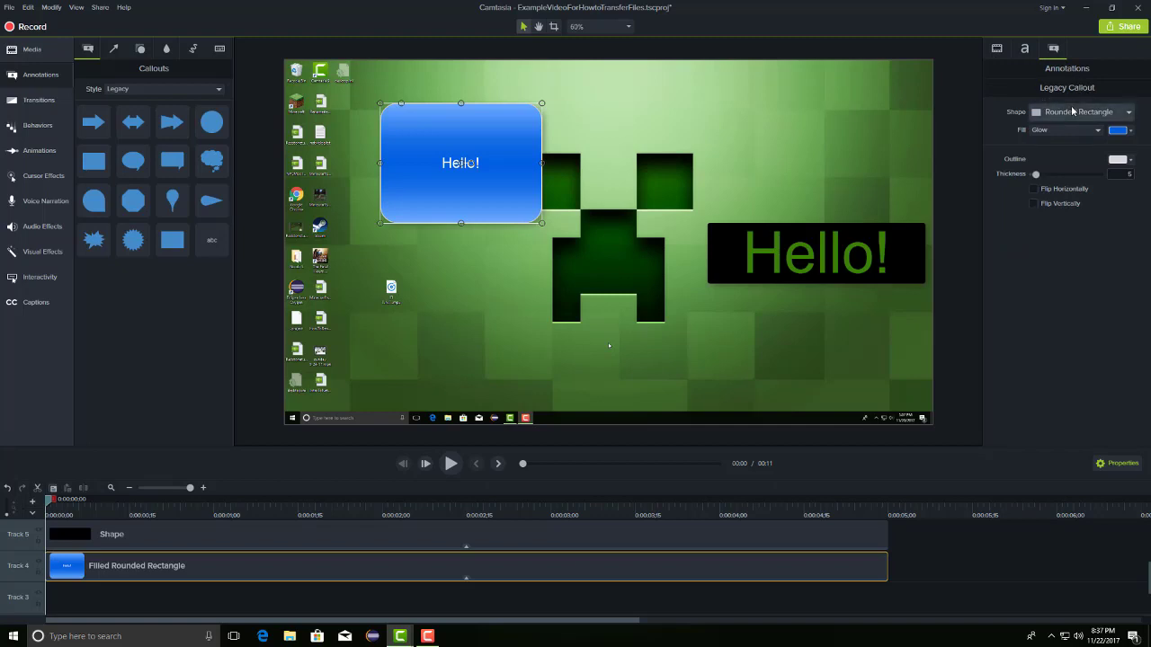
{"action": "left_click", "coordinate": [1072, 111]}
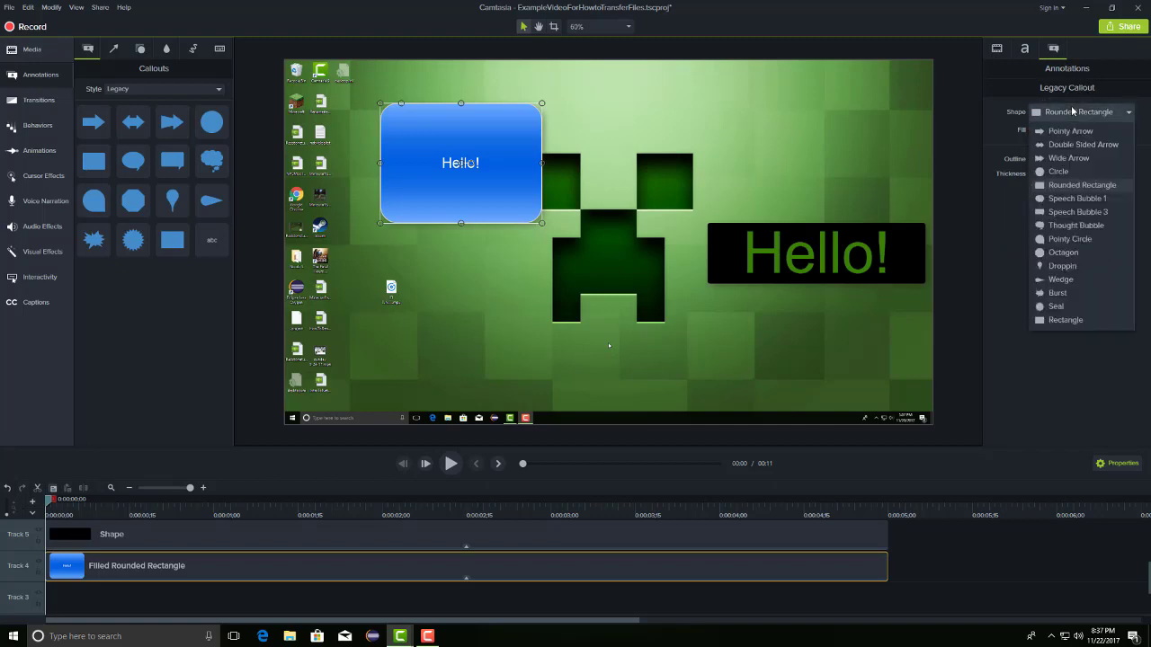
{"action": "left_click", "coordinate": [1068, 109]}
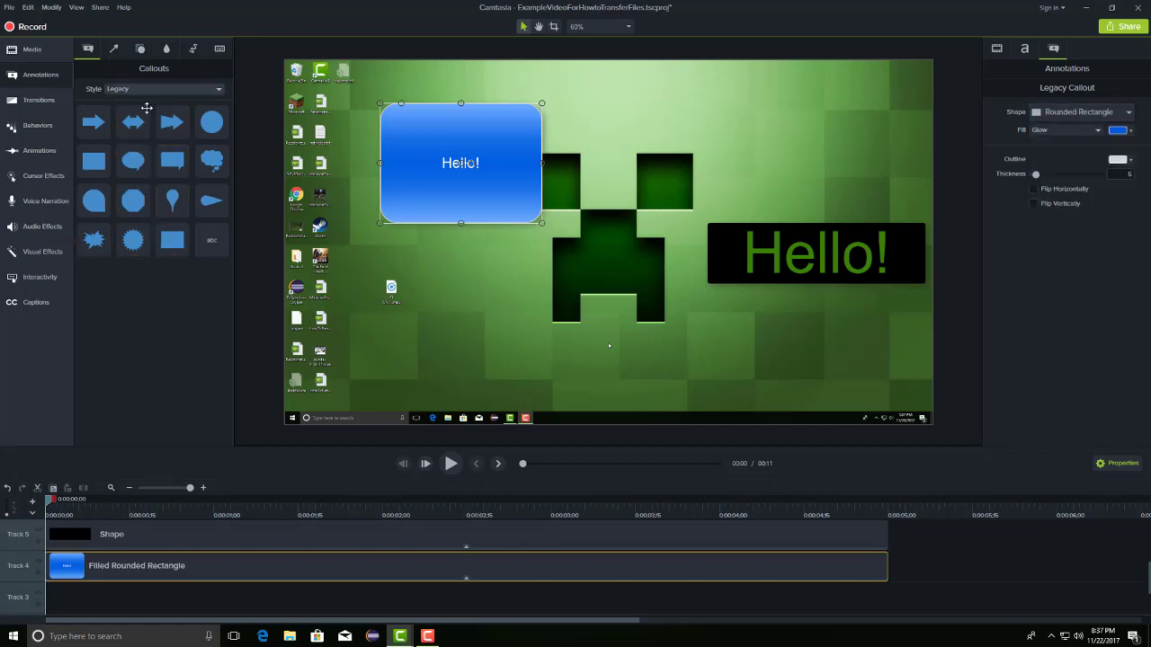
{"action": "left_click", "coordinate": [135, 89]}
{"action": "left_click", "coordinate": [145, 117]}
{"action": "left_click", "coordinate": [145, 90]}
{"action": "left_click", "coordinate": [146, 102]}
{"action": "scroll", "coordinate": [196, 306], "scroll_direction": "down", "scroll_amount": 1}
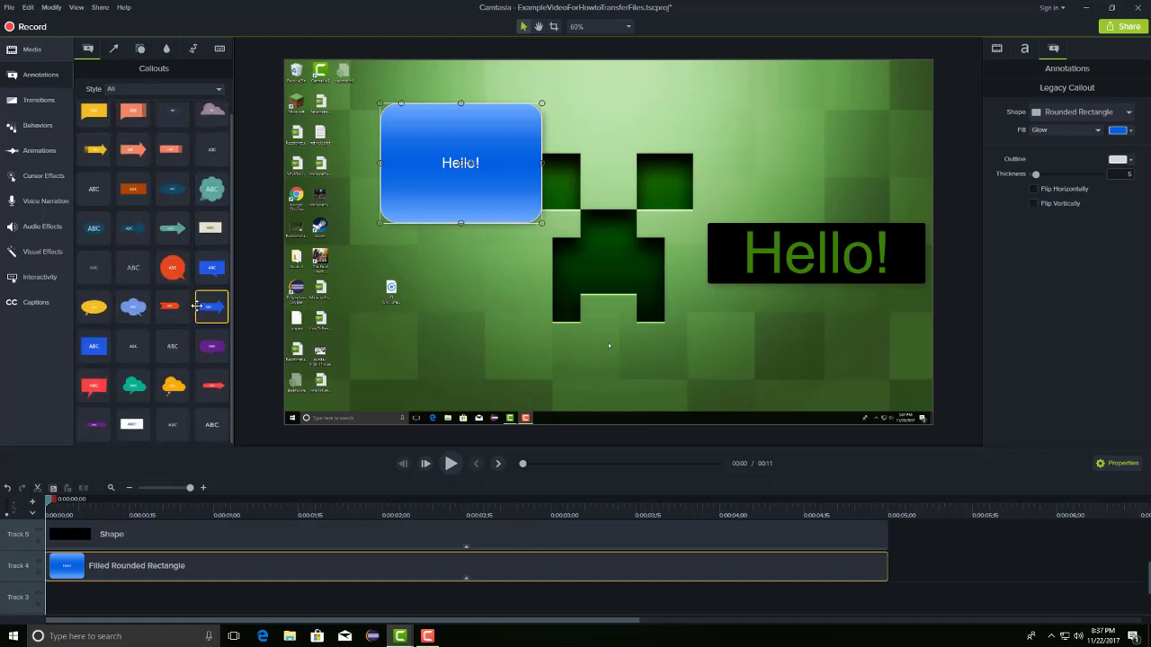
{"action": "left_click", "coordinate": [1076, 114]}
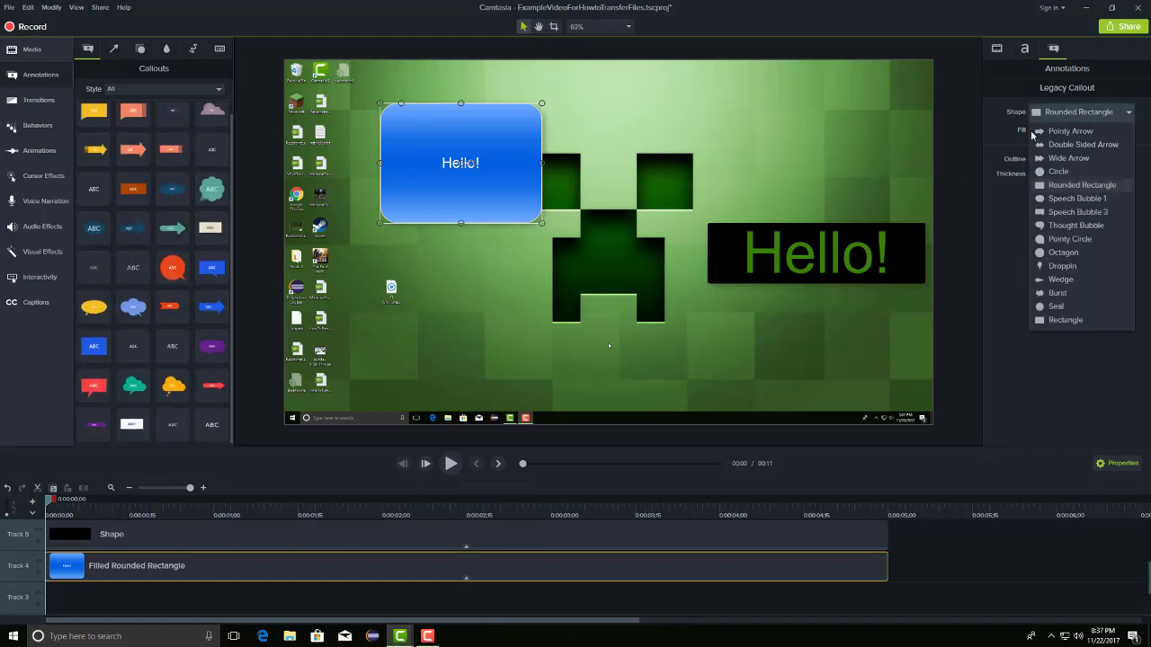
{"action": "left_click", "coordinate": [1076, 213]}
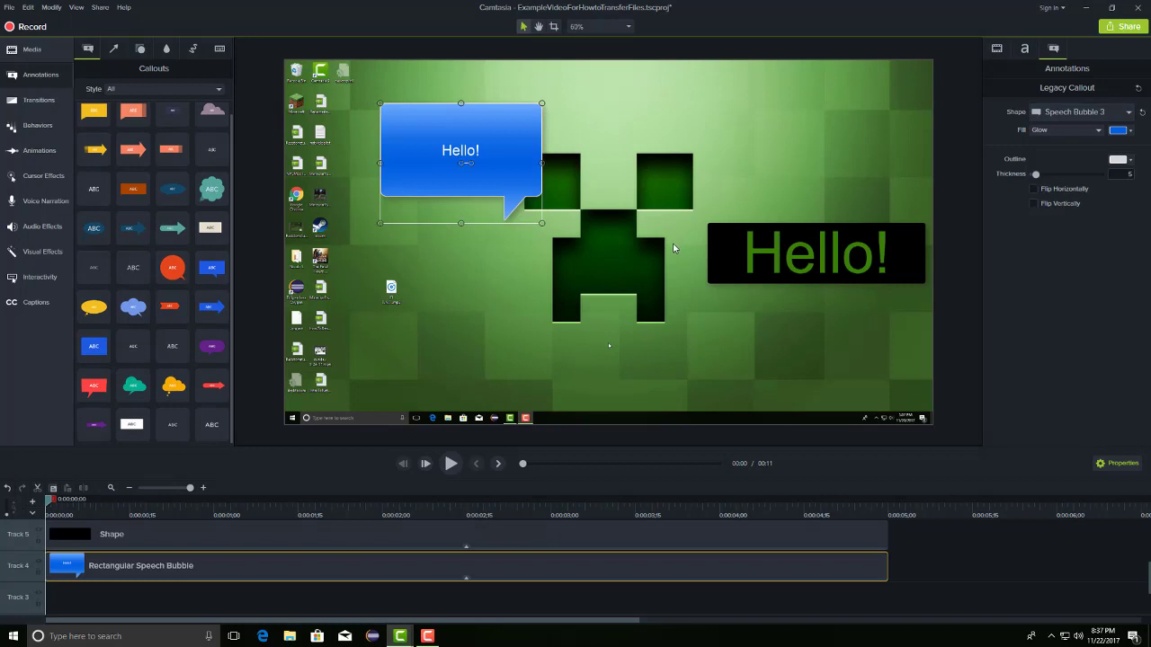
Step: Move the blue speech bubble to the upper middle of the canvas and shrink it to fit above the creeper face
{"action": "left_click_drag", "start_coordinate": [490, 176], "coordinate": [717, 108]}
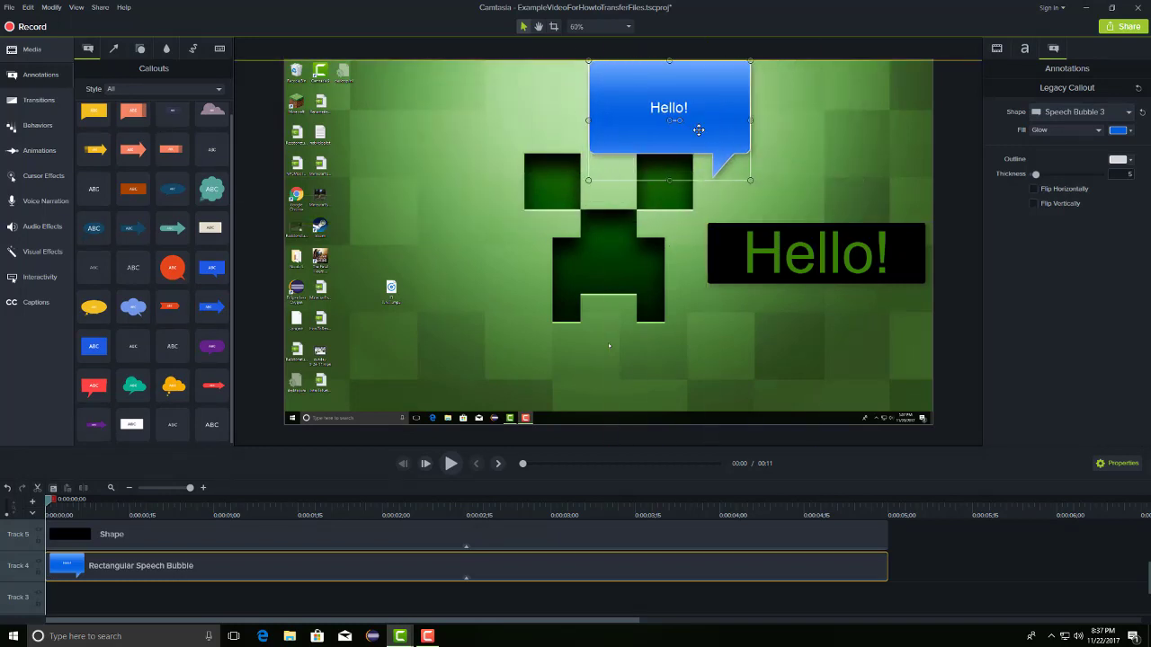
{"action": "left_click", "coordinate": [786, 256]}
{"action": "left_click", "coordinate": [741, 152]}
{"action": "left_click_drag", "start_coordinate": [751, 180], "coordinate": [709, 135]}
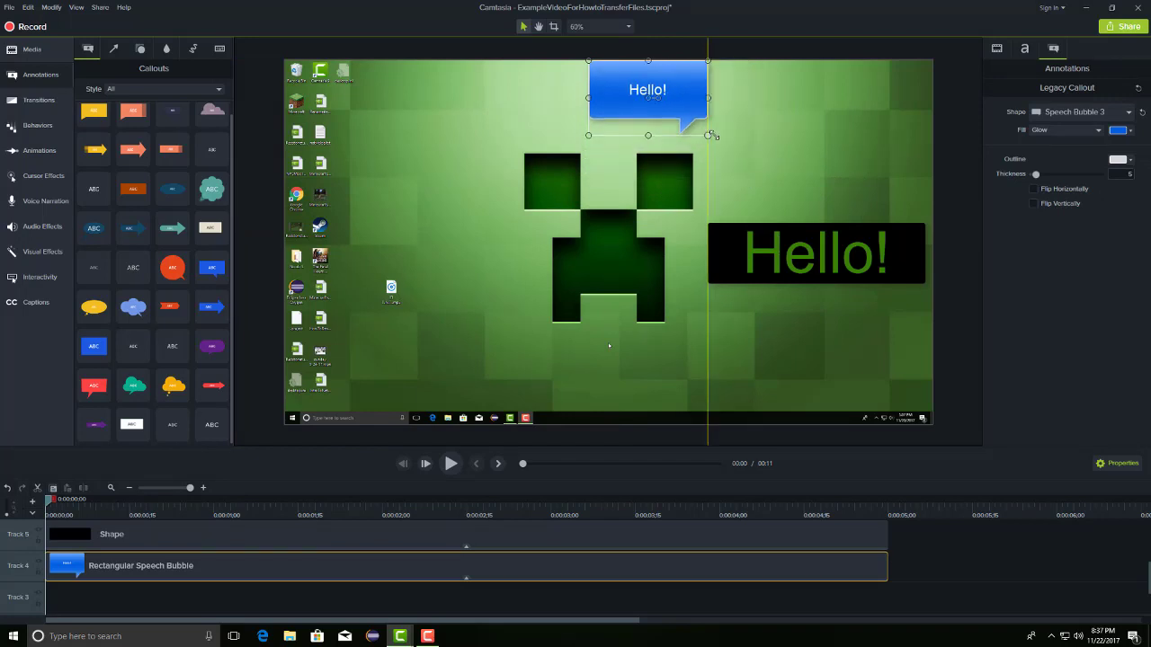
{"action": "left_click_drag", "start_coordinate": [675, 93], "coordinate": [670, 111]}
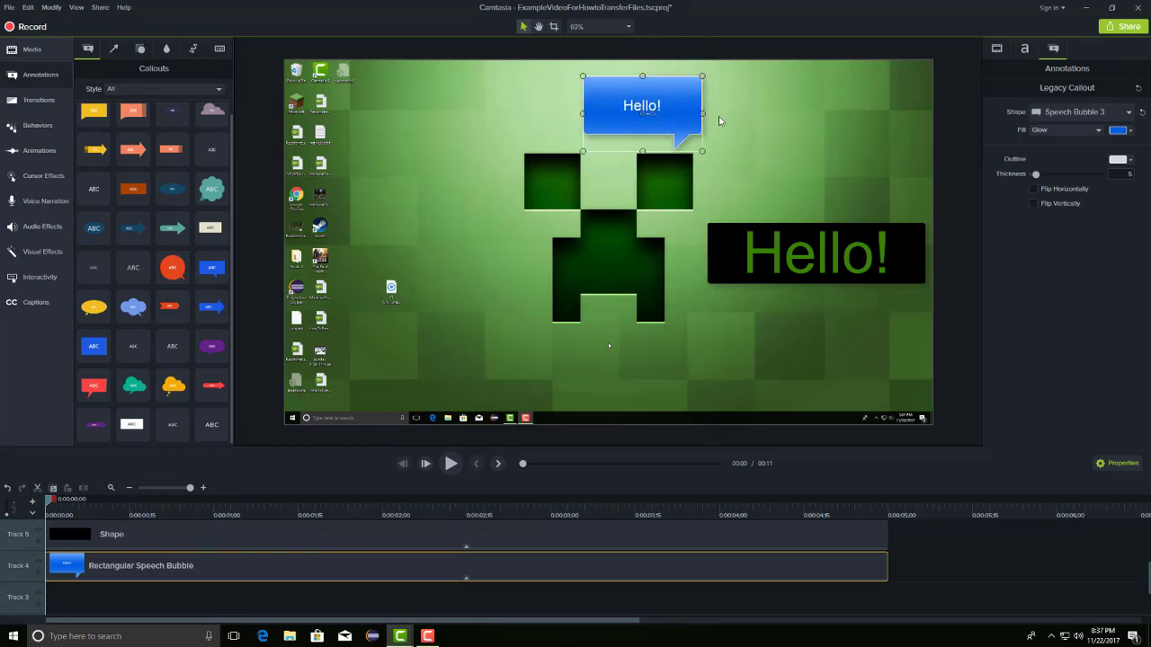
{"action": "left_click", "coordinate": [853, 250]}
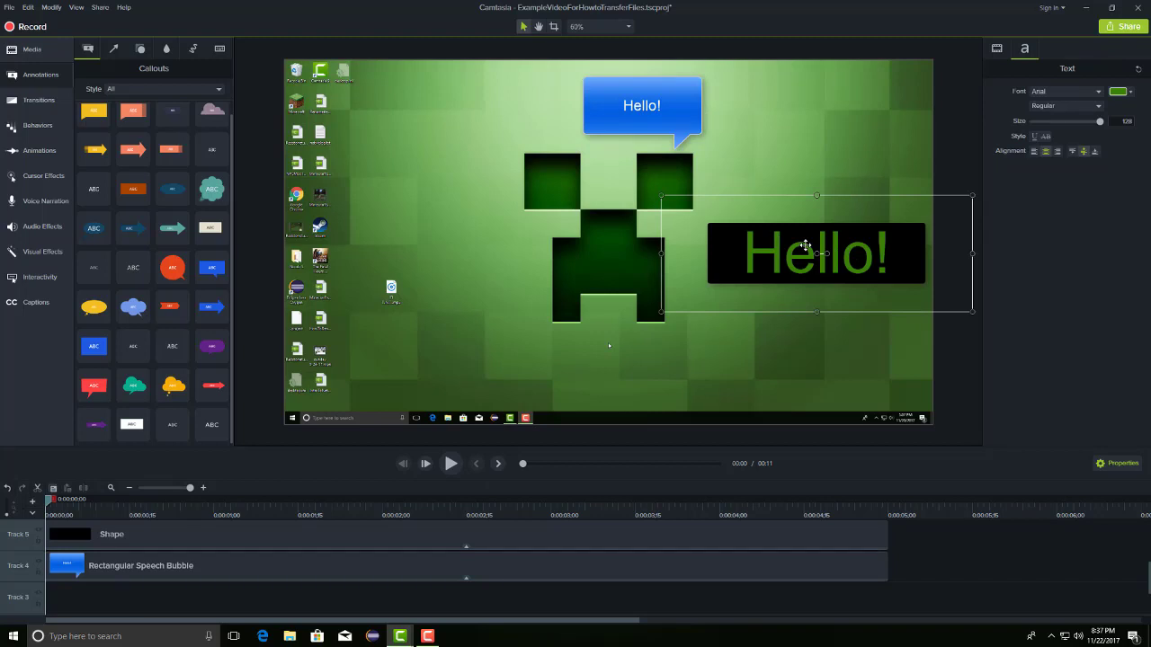
Step: Add a red text arrow callout across the creeper's mouth and a teal thought bubble callout over its left eye
{"action": "mouse_move", "coordinate": [133, 149]}
{"action": "left_mouse_down"}
{"action": "mouse_move", "coordinate": [560, 255]}
{"action": "mouse_move", "coordinate": [564, 294]}
{"action": "left_mouse_up"}
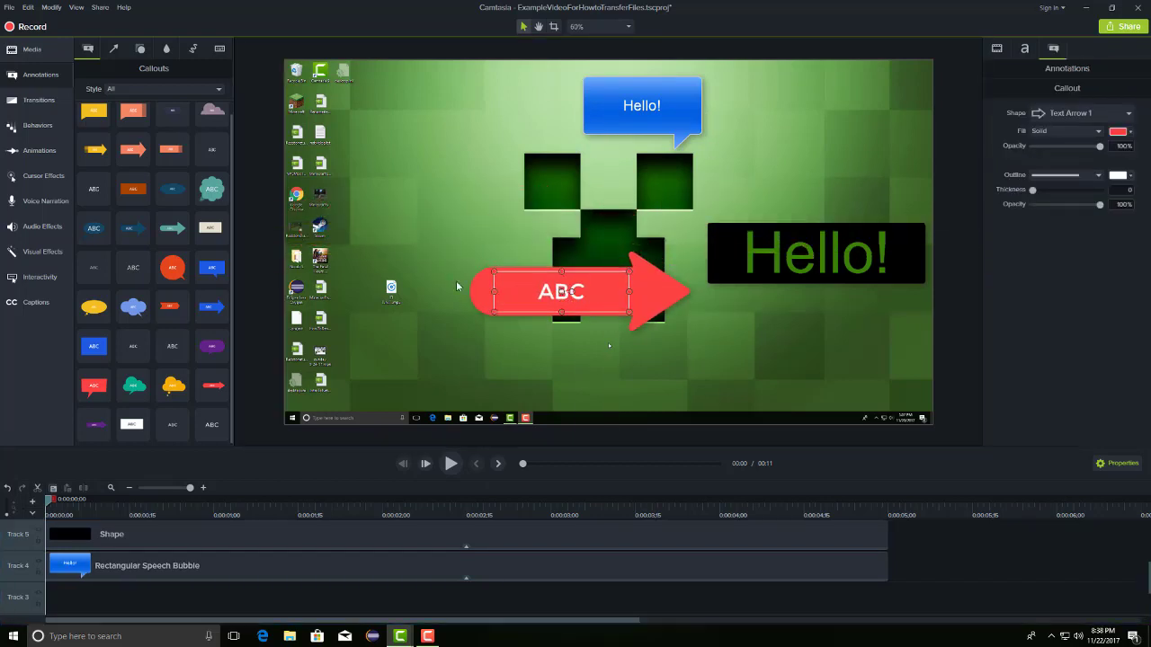
{"action": "scroll", "coordinate": [179, 283], "scroll_direction": "up", "scroll_amount": 1}
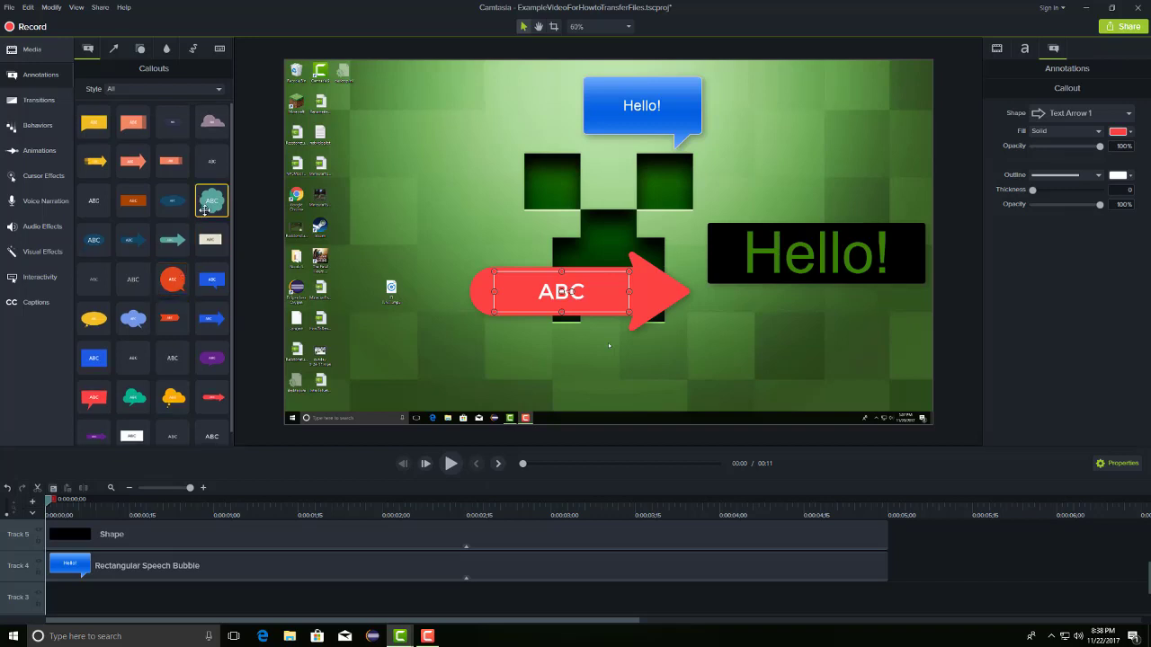
{"action": "left_click_drag", "start_coordinate": [211, 200], "coordinate": [520, 186]}
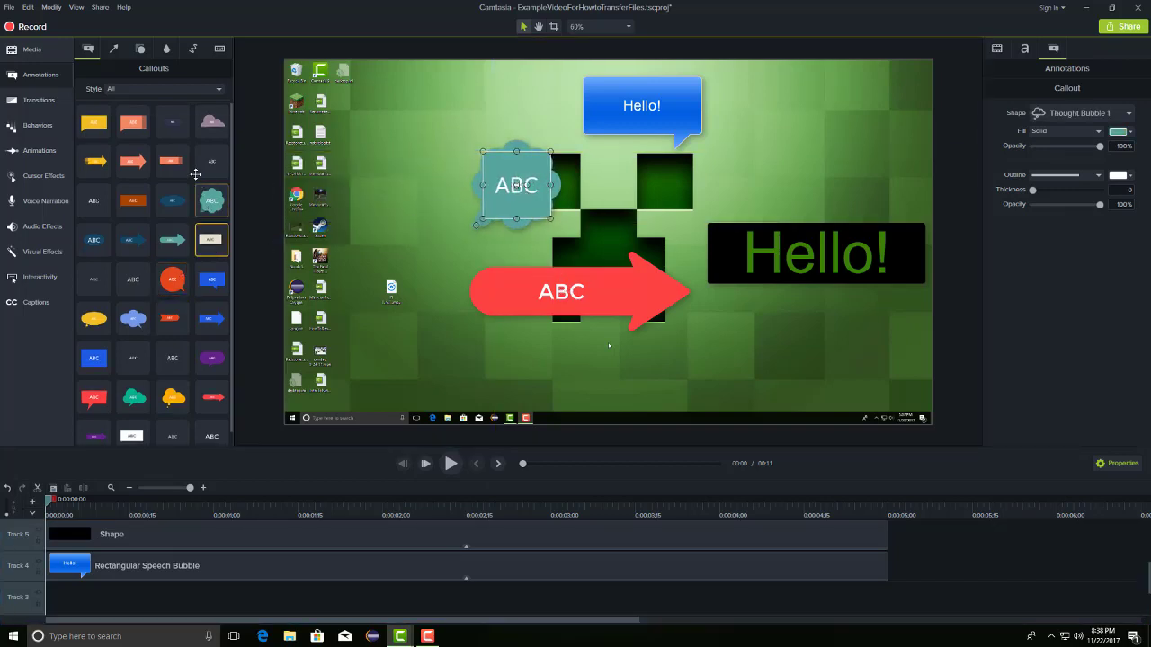
{"action": "scroll", "coordinate": [195, 171], "scroll_direction": "down", "scroll_amount": 1}
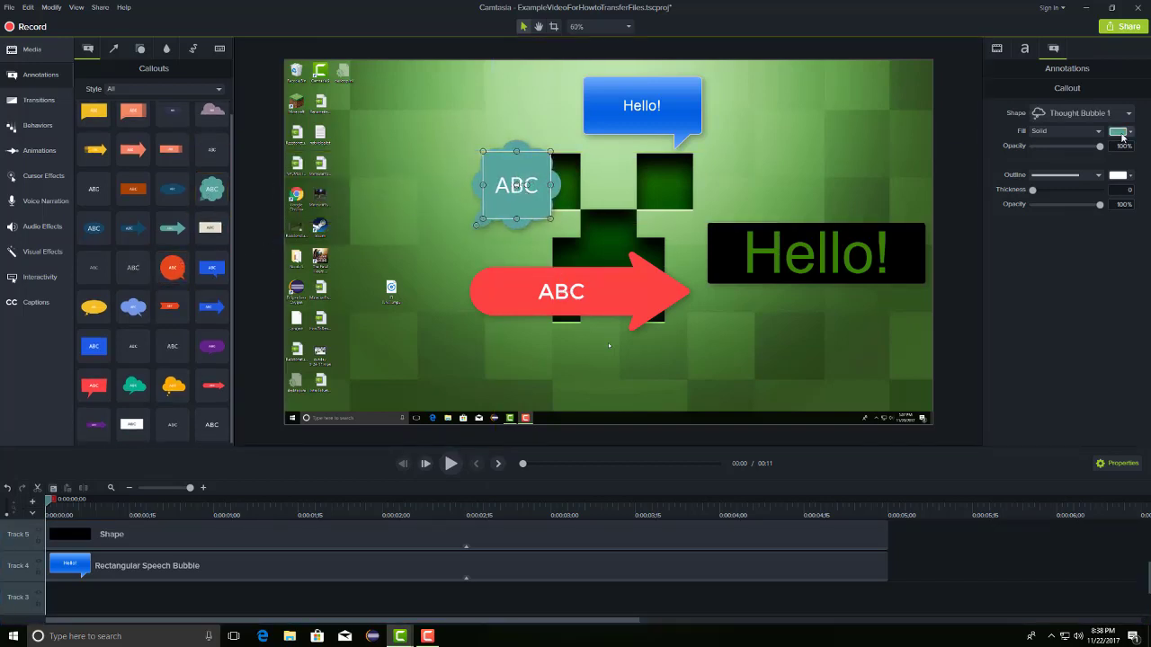
Step: Try green and blue fills on the thought bubble callout and settle on bright pink
{"action": "left_click", "coordinate": [1123, 131]}
{"action": "left_click", "coordinate": [1078, 166]}
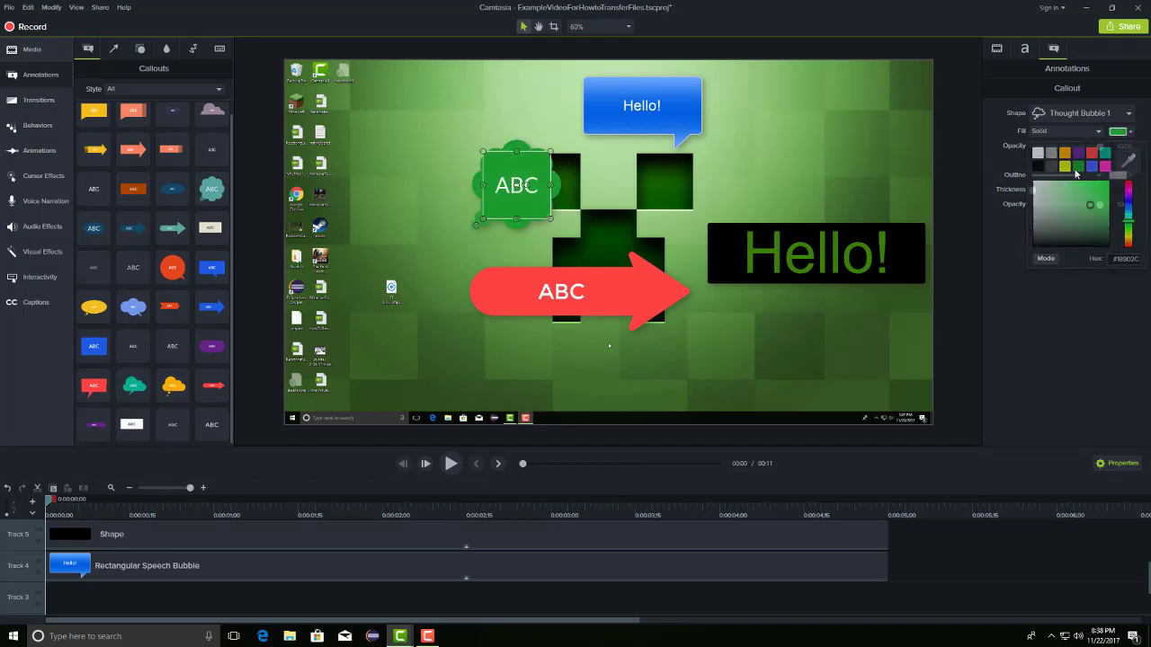
{"action": "left_click", "coordinate": [1122, 131]}
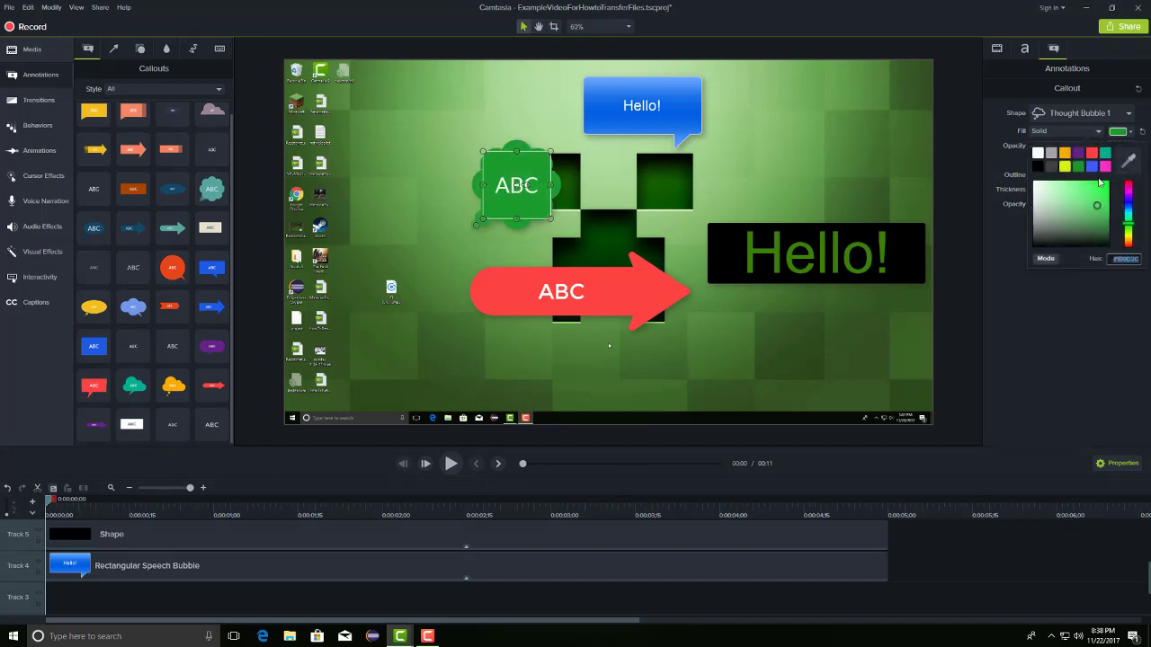
{"action": "left_click", "coordinate": [1091, 166]}
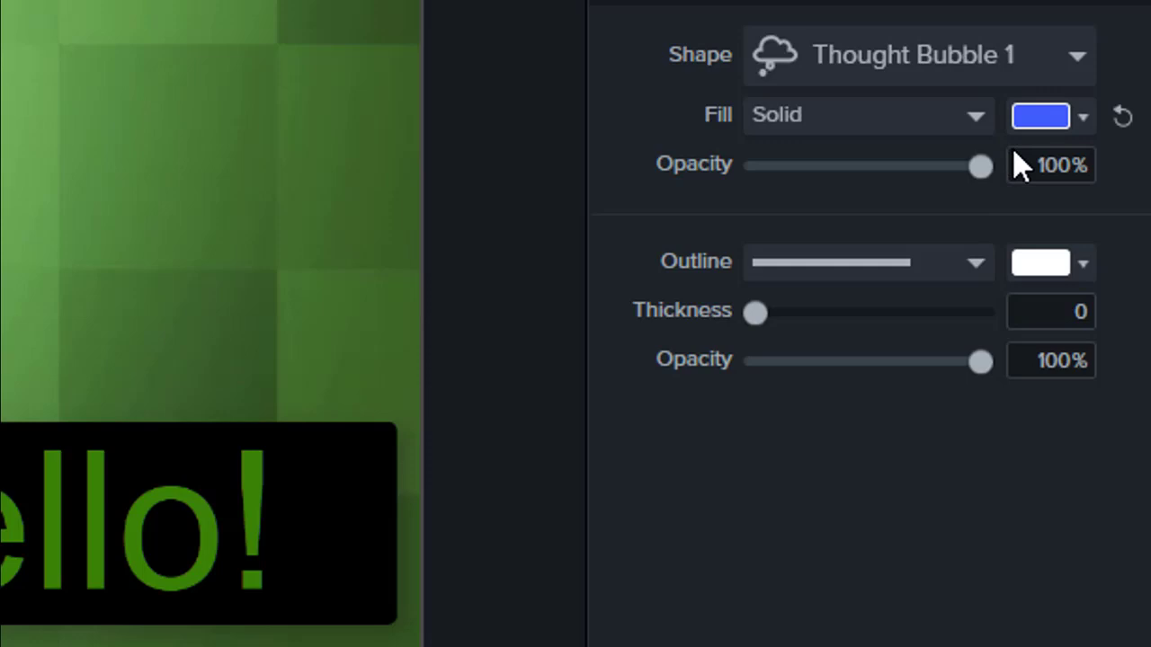
{"action": "left_click", "coordinate": [1034, 124]}
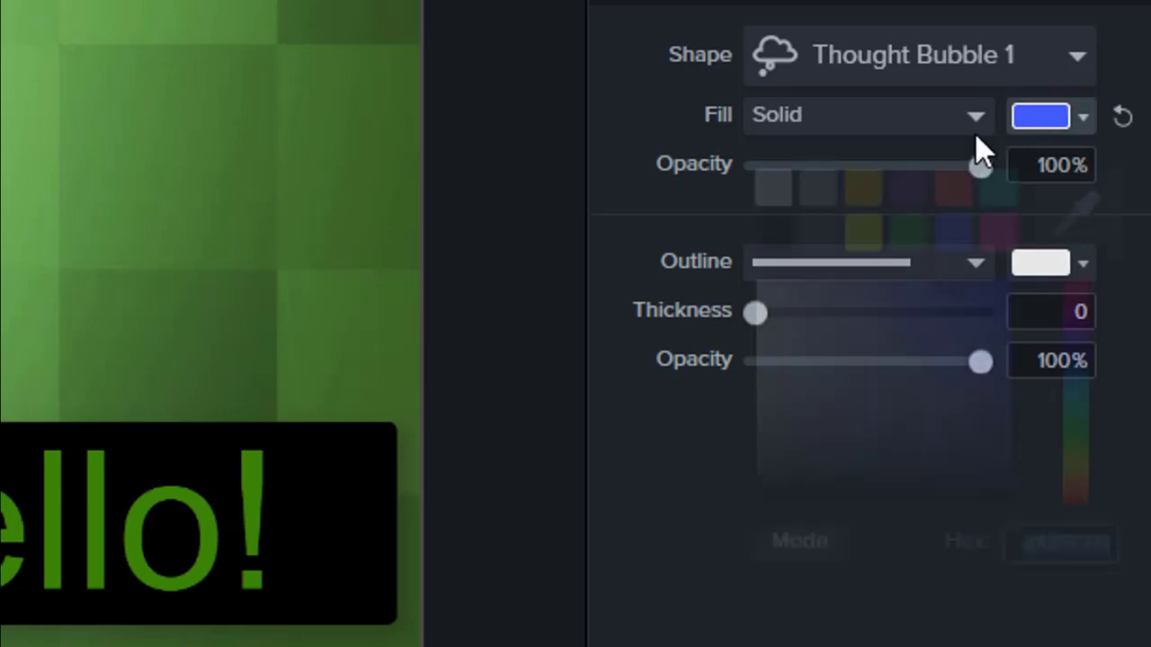
{"action": "left_click", "coordinate": [1003, 232]}
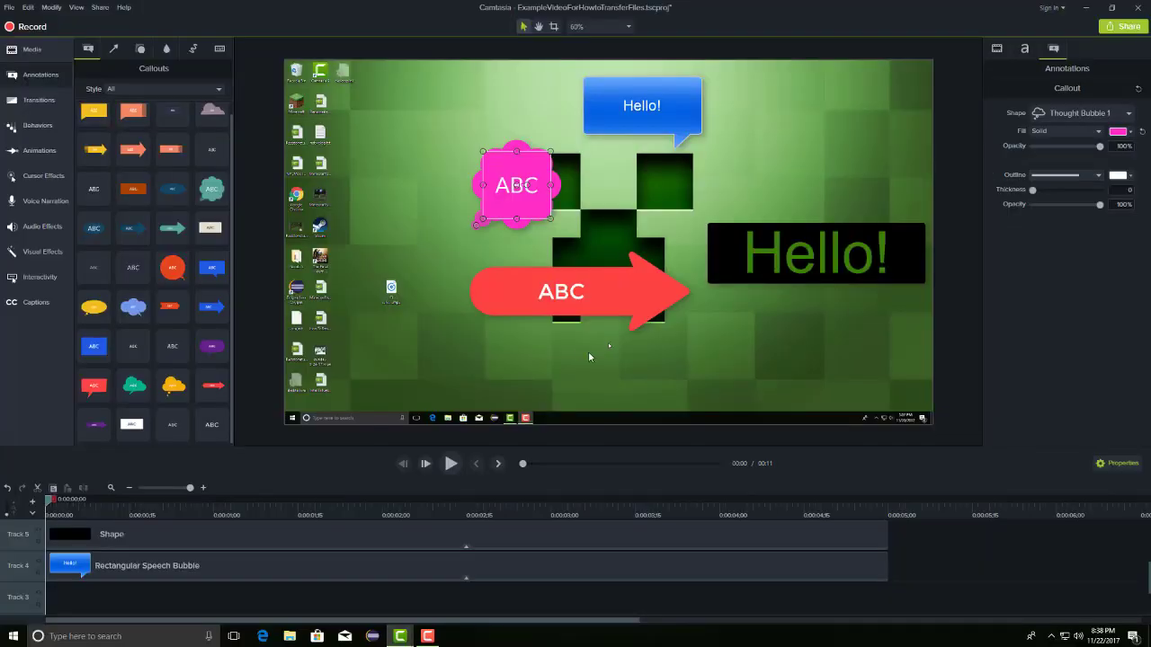
Step: Replace the thought bubble's text with "Thinking" and move the bubble above the large green "Hello!" text
{"action": "double_click", "coordinate": [531, 190]}
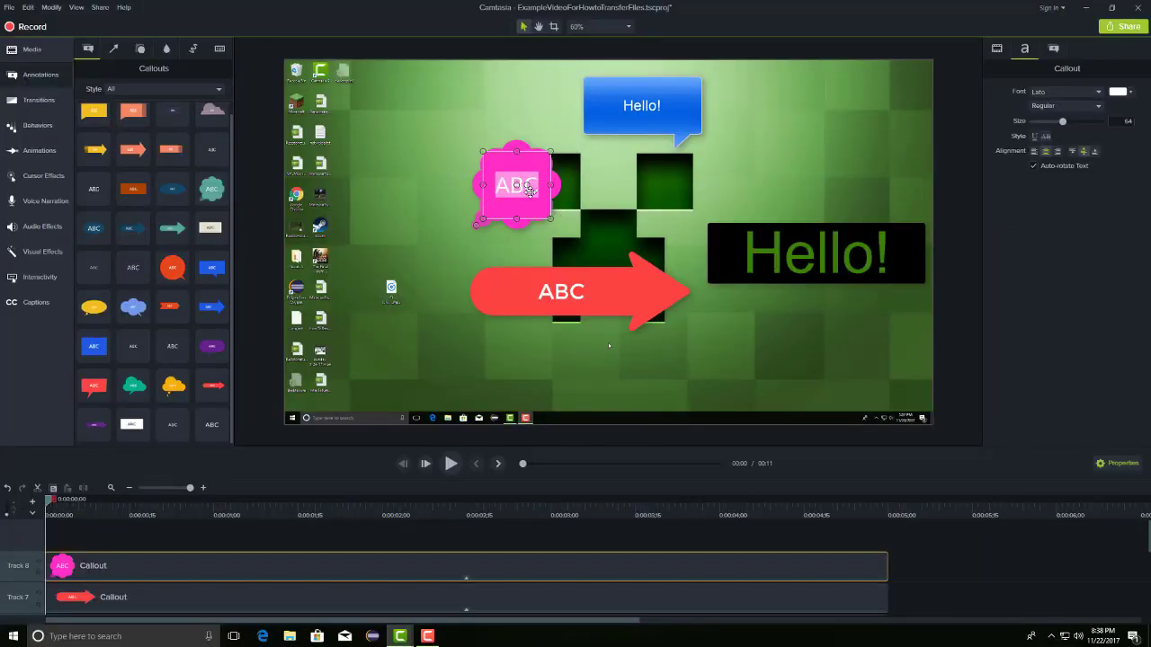
{"action": "key", "text": "BackSpace"}
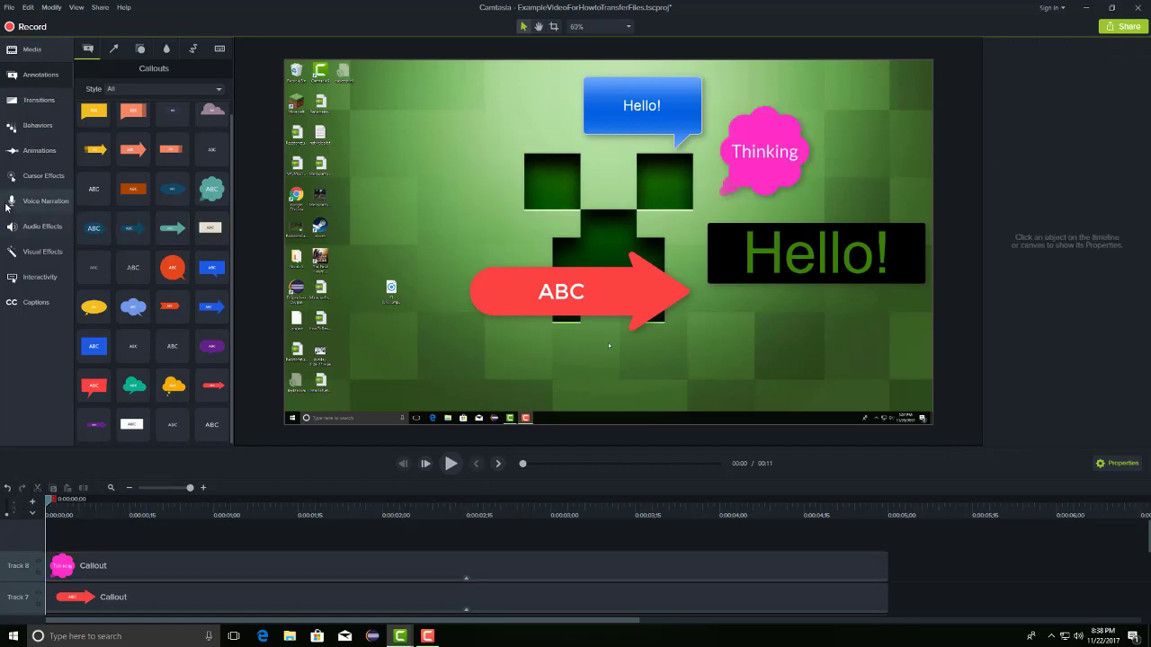
Step: Show the behaviors collection, delay the "Thinking" callout's clip to start at about 0.7 seconds, and preview the timing
{"action": "left_click", "coordinate": [37, 125]}
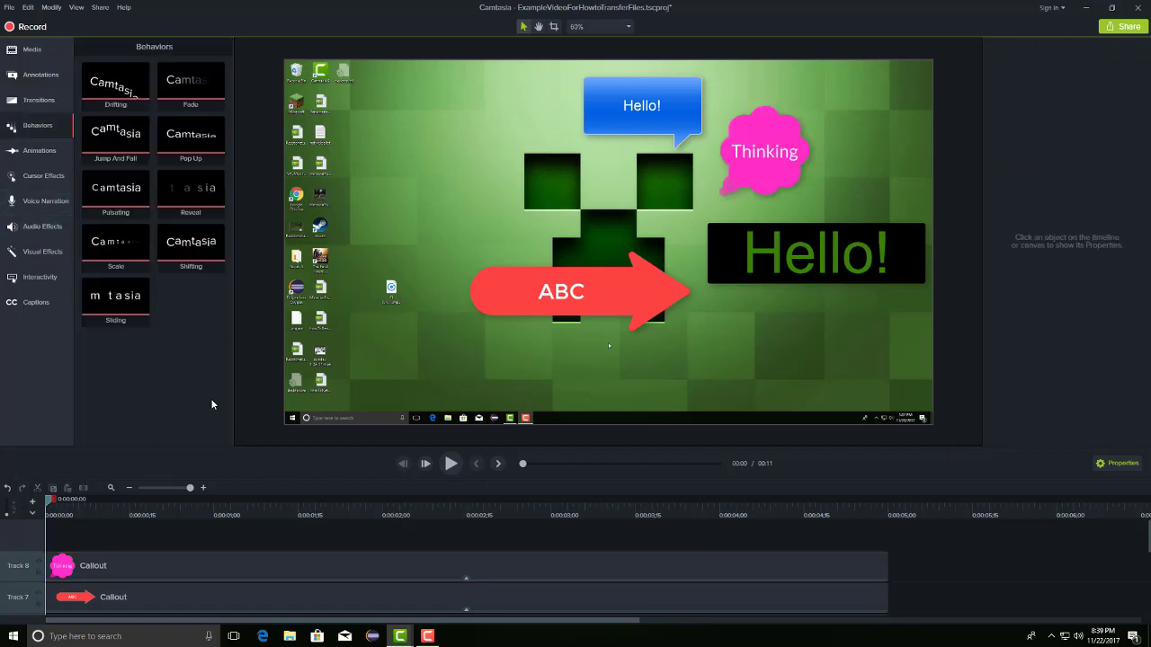
{"action": "left_click_drag", "start_coordinate": [156, 569], "coordinate": [264, 570]}
{"action": "left_click", "coordinate": [289, 543]}
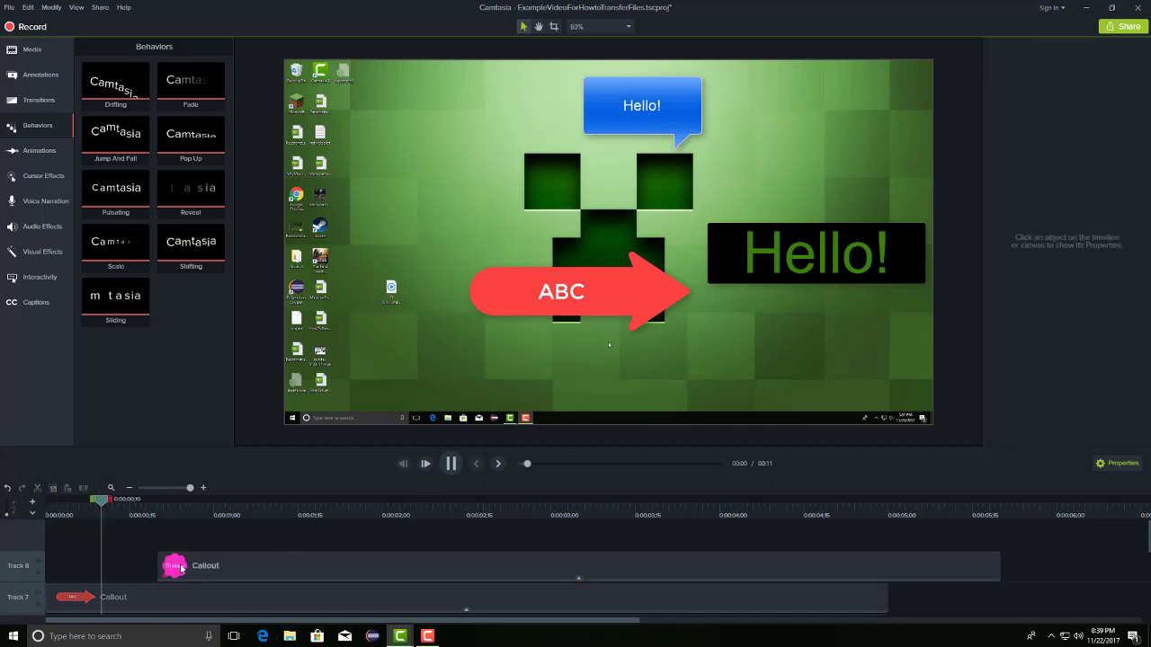
{"action": "left_click", "coordinate": [452, 464]}
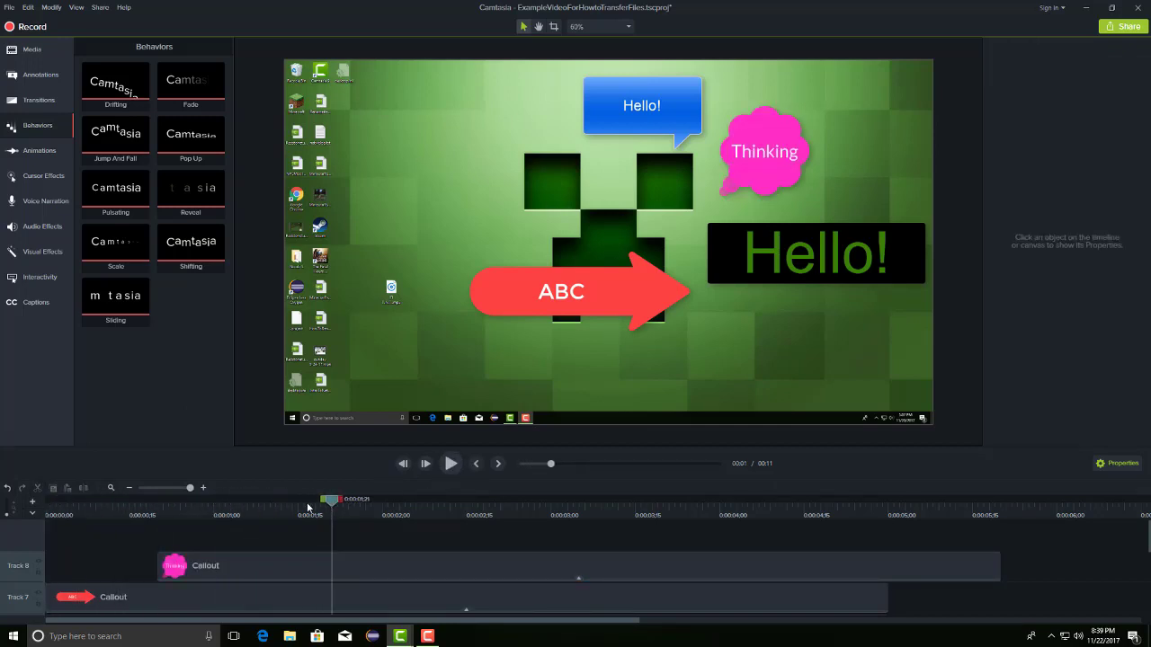
{"action": "left_click_drag", "start_coordinate": [307, 509], "coordinate": [47, 509]}
Step: Delay the "Thinking" callout's clip to start at about 2 seconds and preview the timing
{"action": "left_click_drag", "start_coordinate": [212, 576], "coordinate": [447, 576]}
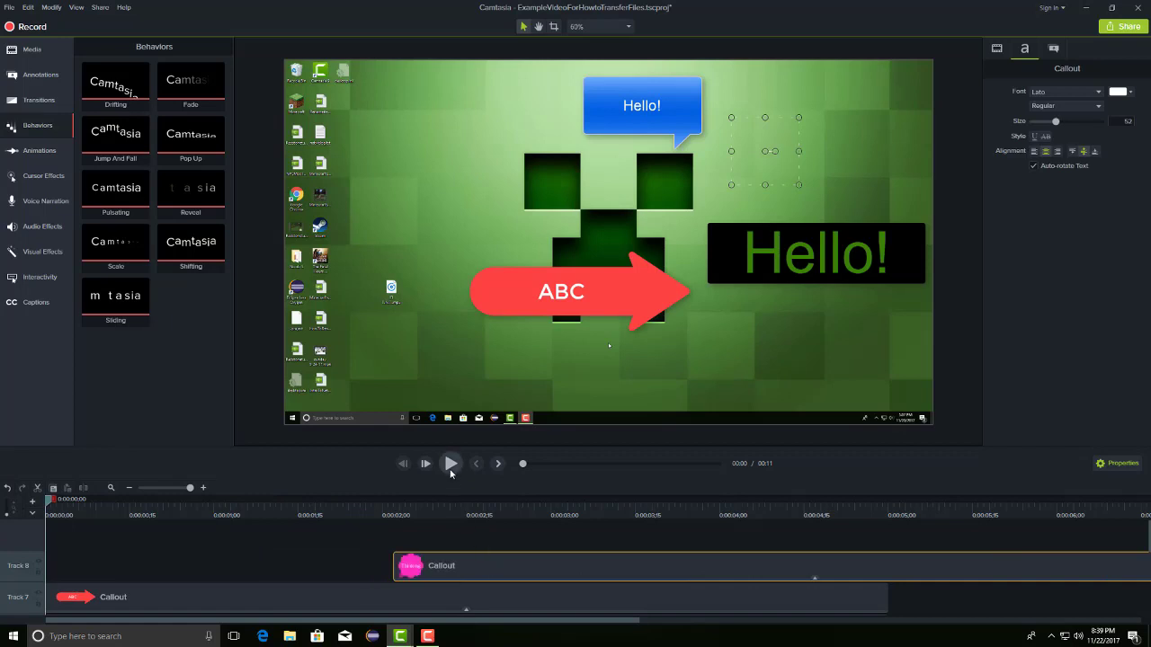
{"action": "left_click", "coordinate": [452, 464]}
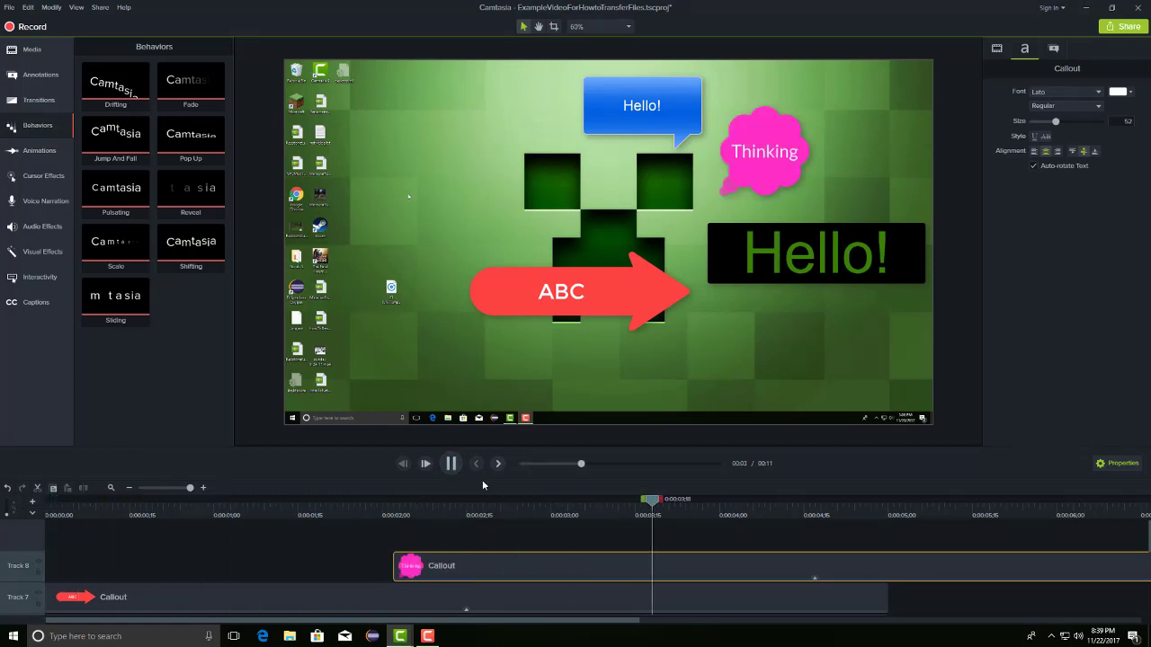
{"action": "key", "text": "space"}
Step: Move the "Thinking" callout's clip back to the start of the timeline and return the playhead to zero
{"action": "left_click_drag", "start_coordinate": [665, 567], "coordinate": [319, 567]}
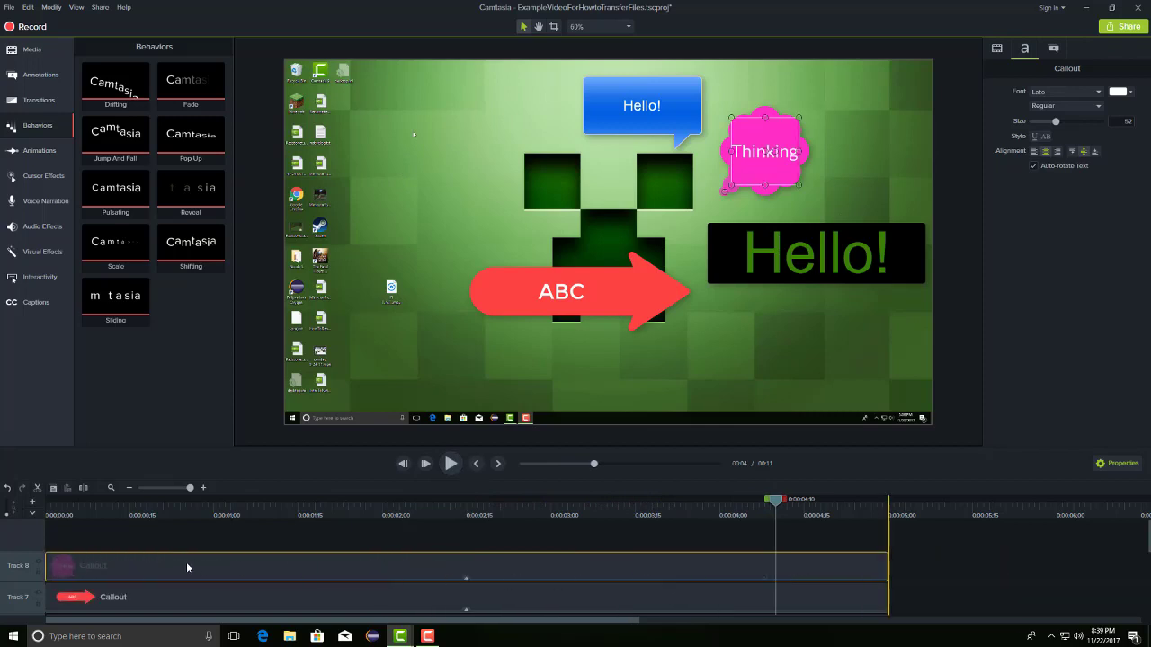
{"action": "left_click", "coordinate": [809, 540]}
{"action": "left_click_drag", "start_coordinate": [758, 501], "coordinate": [47, 501]}
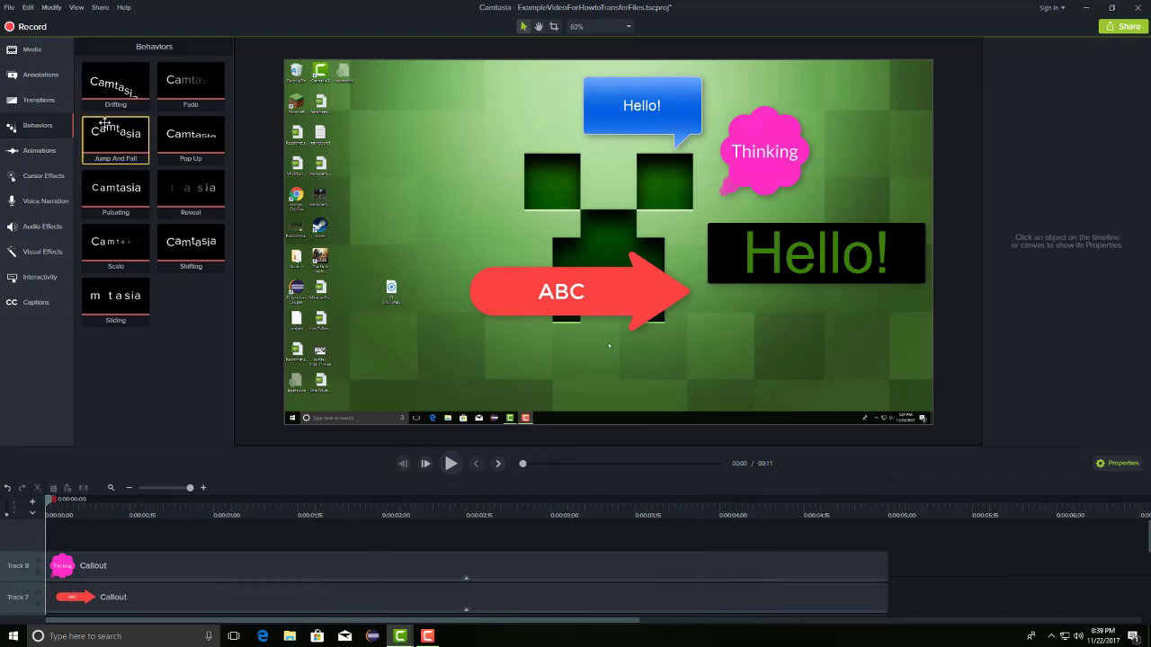
Step: Apply the Shifting behavior to the red "ABC" arrow callout and preview the animation
{"action": "left_click", "coordinate": [41, 99]}
{"action": "left_click", "coordinate": [39, 76]}
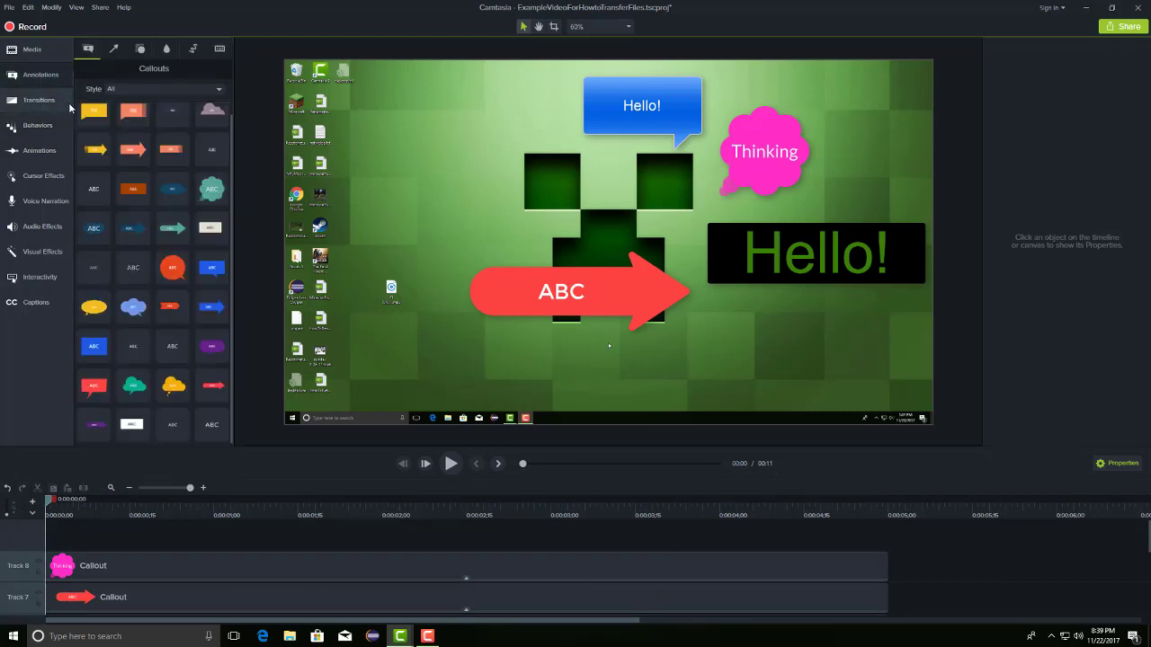
{"action": "left_click", "coordinate": [38, 101]}
{"action": "left_click", "coordinate": [34, 125]}
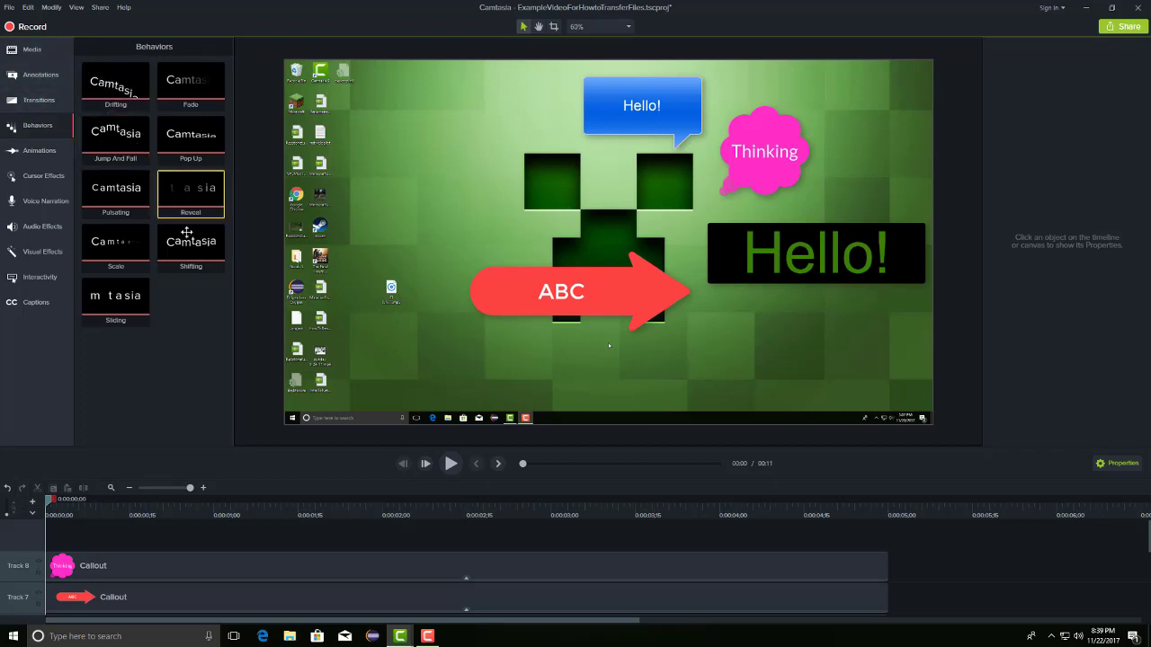
{"action": "left_click_drag", "start_coordinate": [199, 248], "coordinate": [378, 196]}
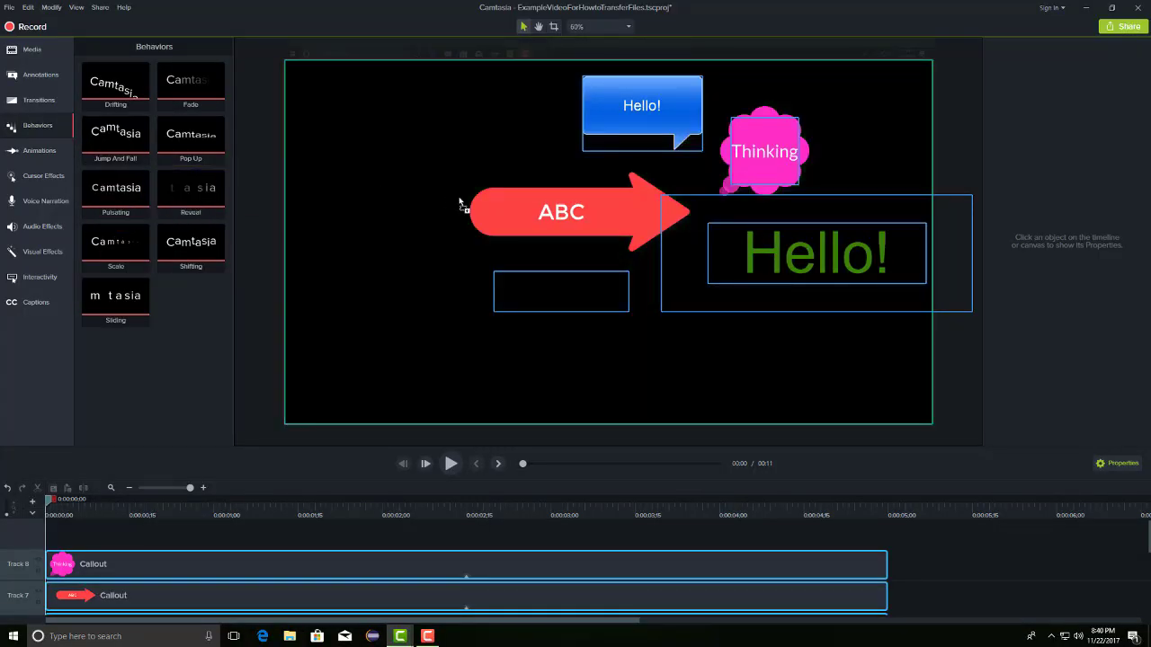
{"action": "left_click_drag", "start_coordinate": [580, 171], "coordinate": [520, 290]}
{"action": "key", "text": "space"}
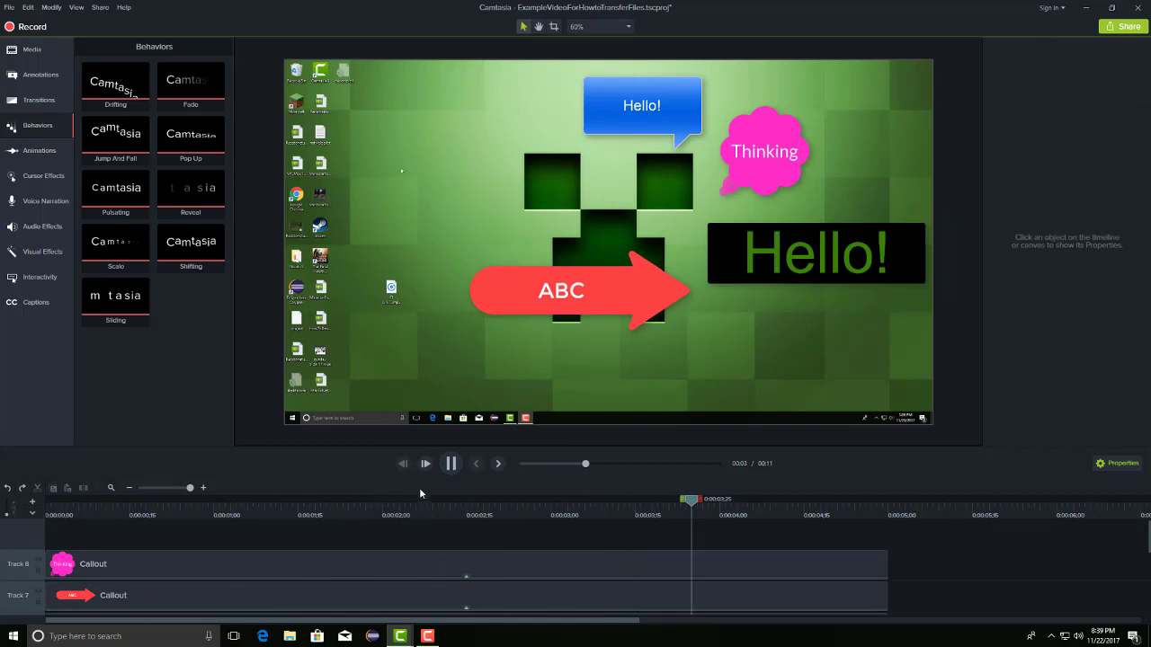
Step: Add a Custom animation ending at 1 second to the green "Hello!" text clip, set its end opacity to 100%, and return the playhead to zero
{"action": "left_click", "coordinate": [449, 463]}
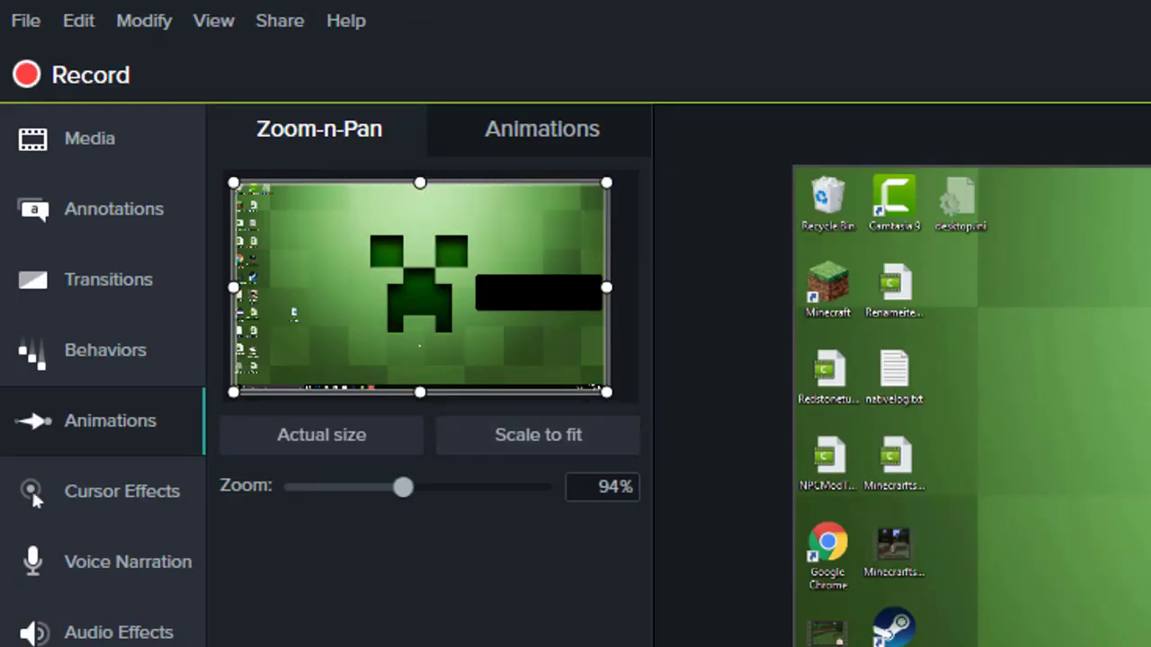
{"action": "left_click", "coordinate": [558, 133]}
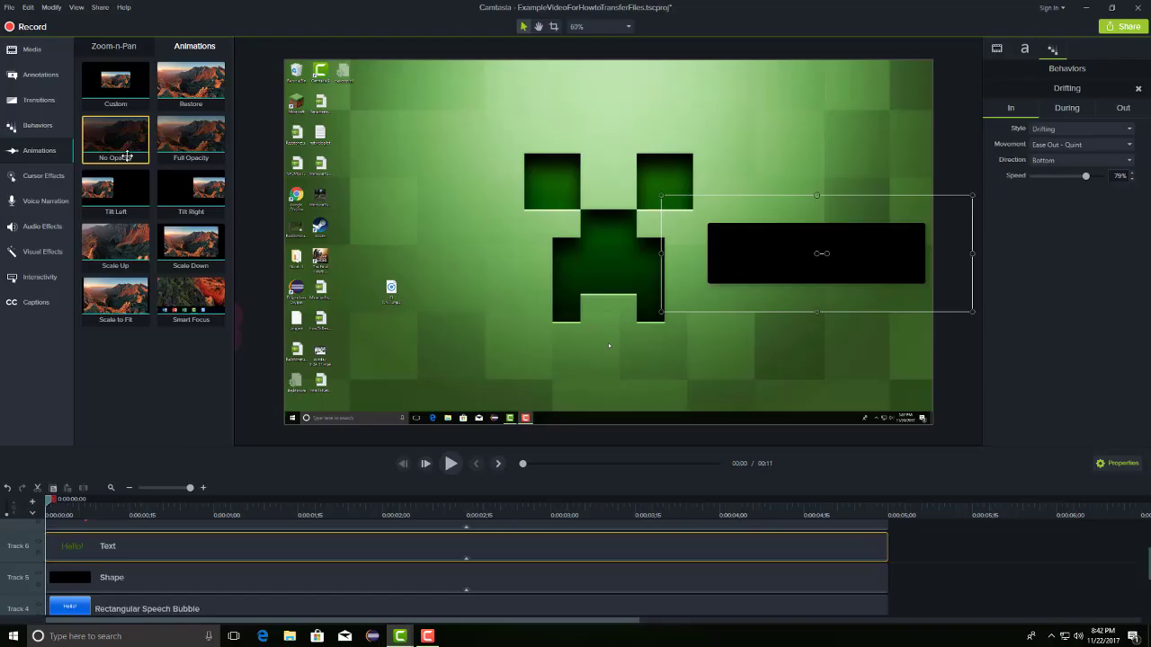
{"action": "left_click_drag", "start_coordinate": [115, 80], "coordinate": [108, 546]}
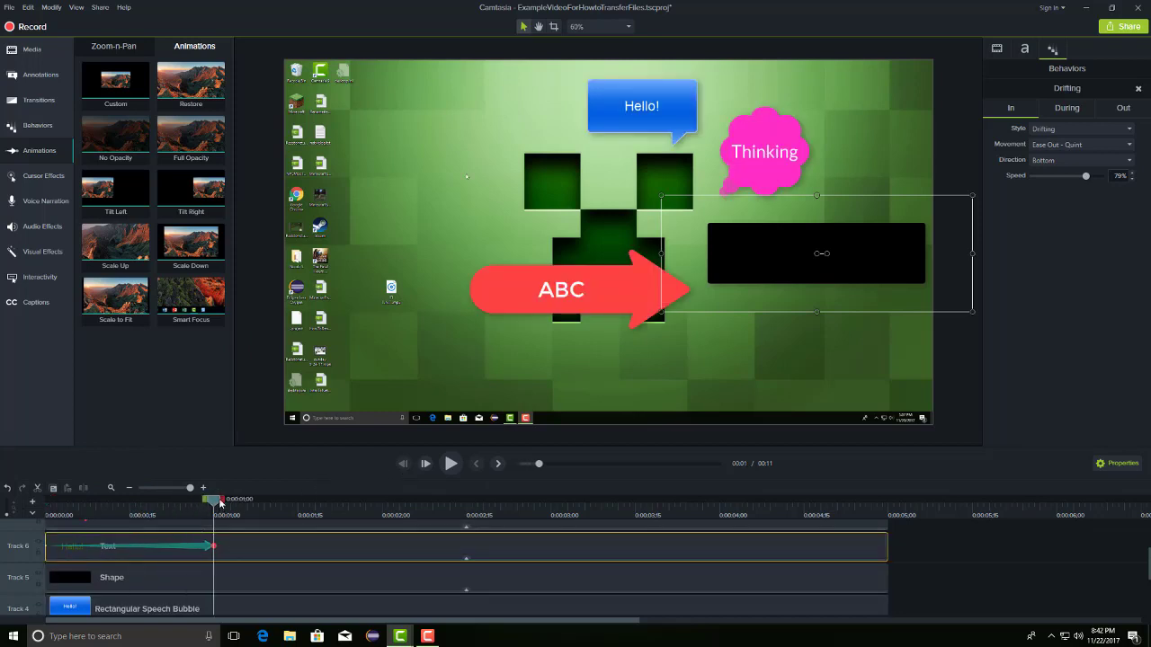
{"action": "mouse_move", "coordinate": [209, 500]}
{"action": "left_mouse_down"}
{"action": "mouse_move", "coordinate": [101, 501]}
{"action": "mouse_move", "coordinate": [214, 500]}
{"action": "left_mouse_up"}
{"action": "left_click", "coordinate": [998, 51]}
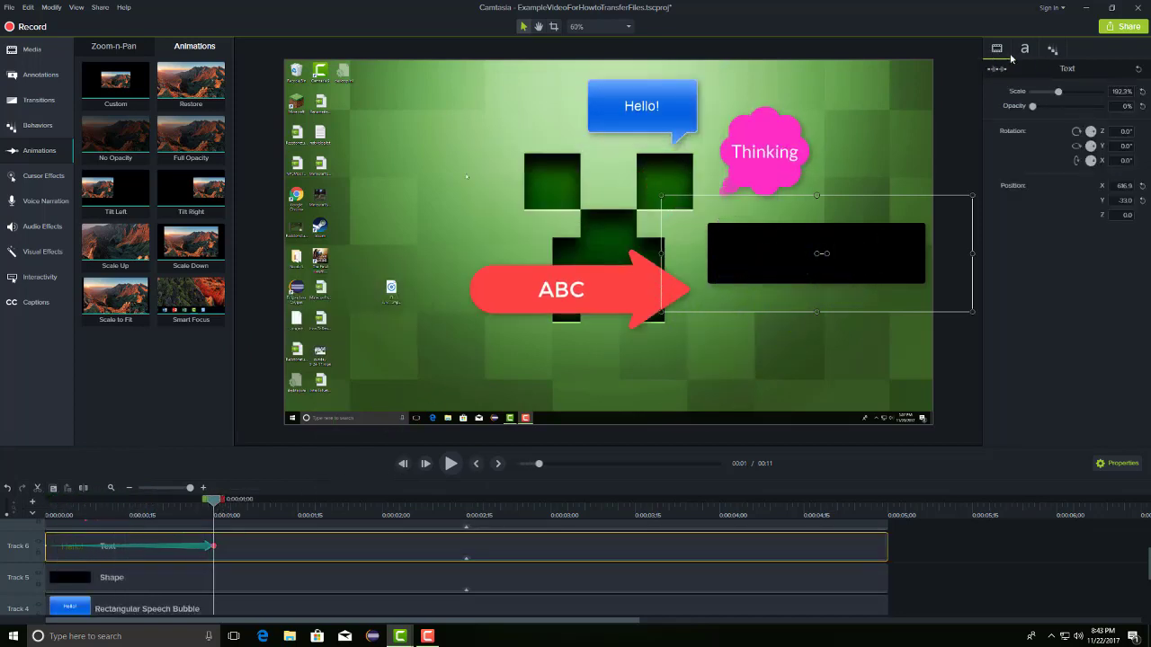
{"action": "left_click", "coordinate": [211, 546]}
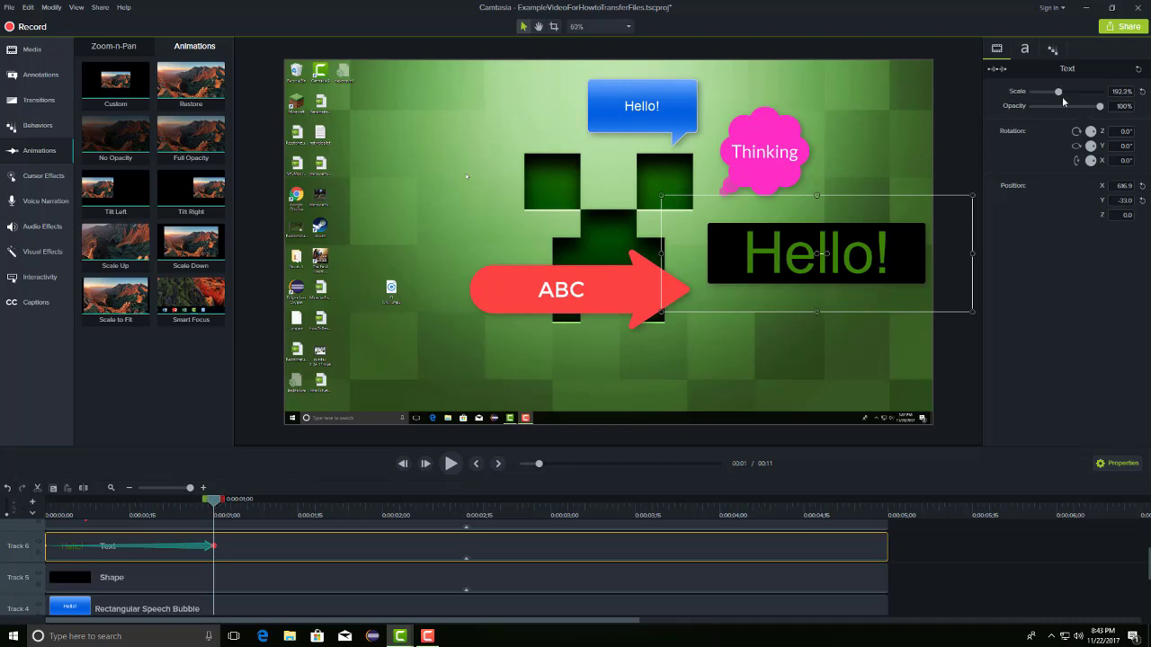
{"action": "left_click_drag", "start_coordinate": [211, 504], "coordinate": [51, 517]}
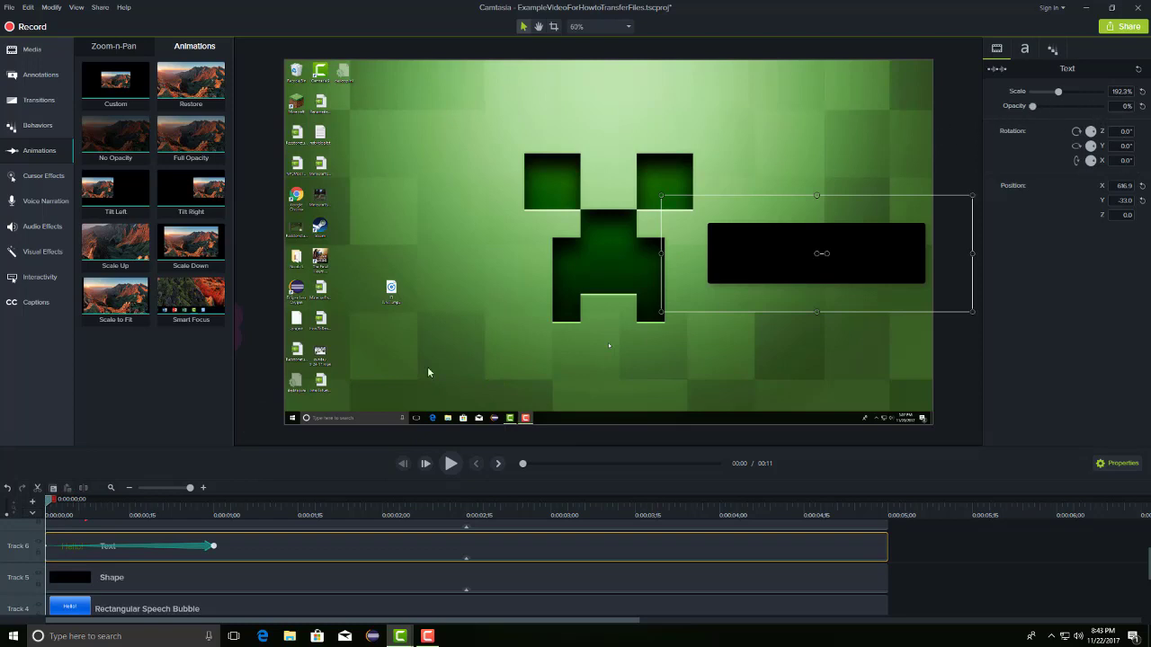
{"action": "left_click_drag", "start_coordinate": [50, 508], "coordinate": [40, 486]}
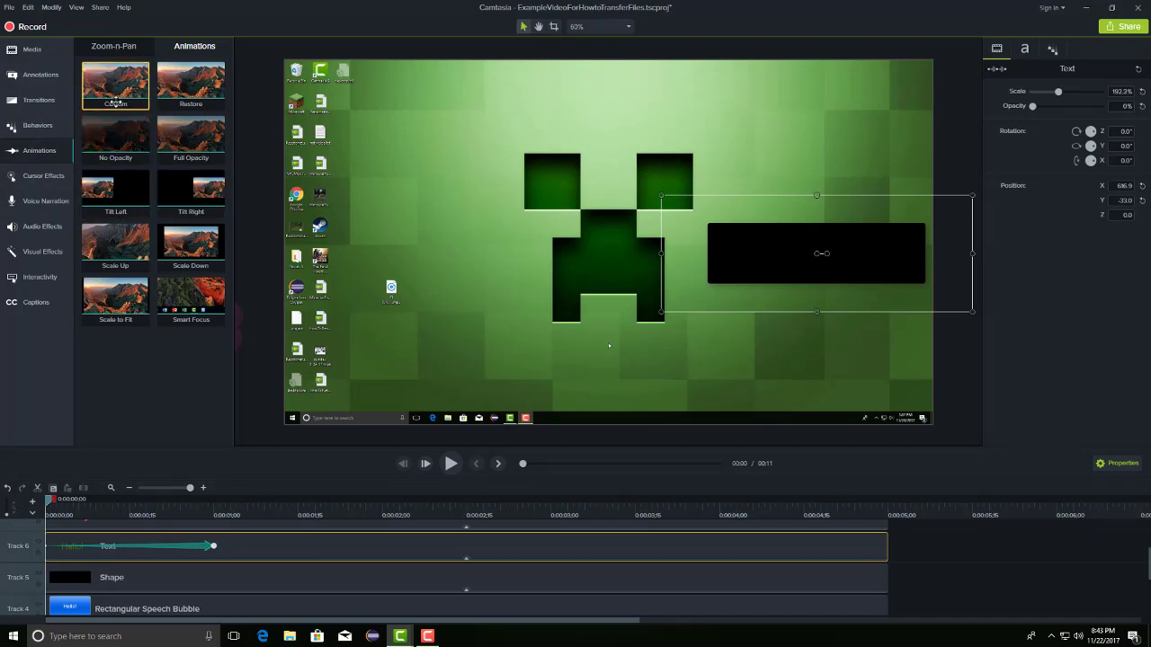
Step: Show the behaviors and callouts collections and preview the animated text and callouts from the start of the timeline
{"action": "left_click", "coordinate": [38, 125]}
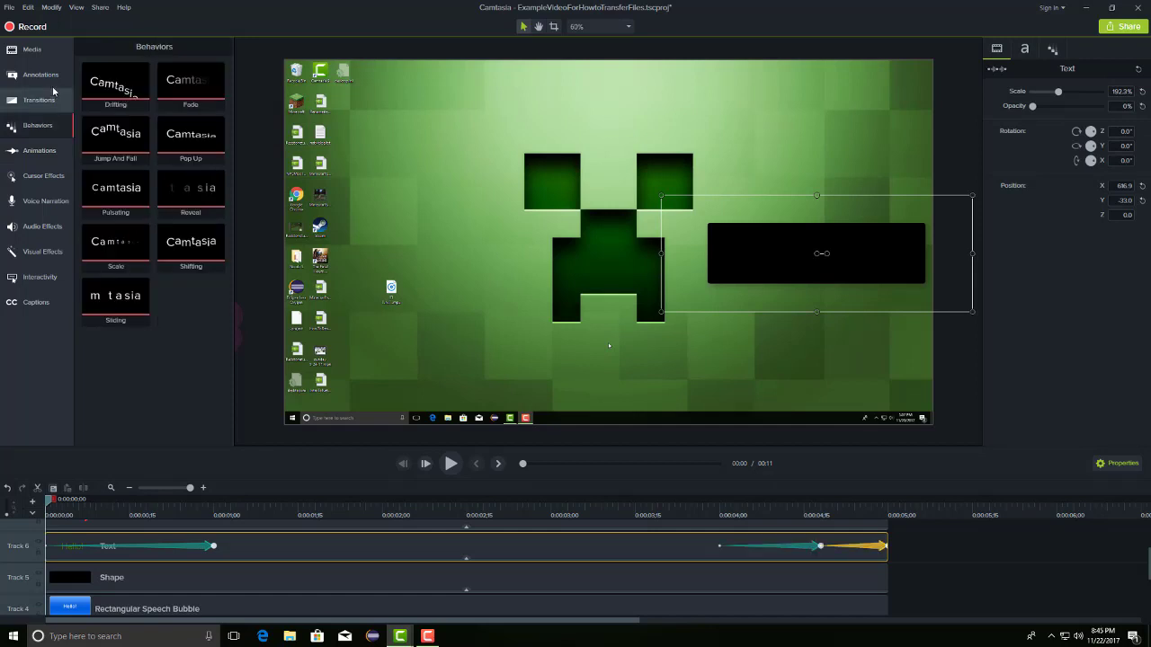
{"action": "left_click", "coordinate": [71, 81]}
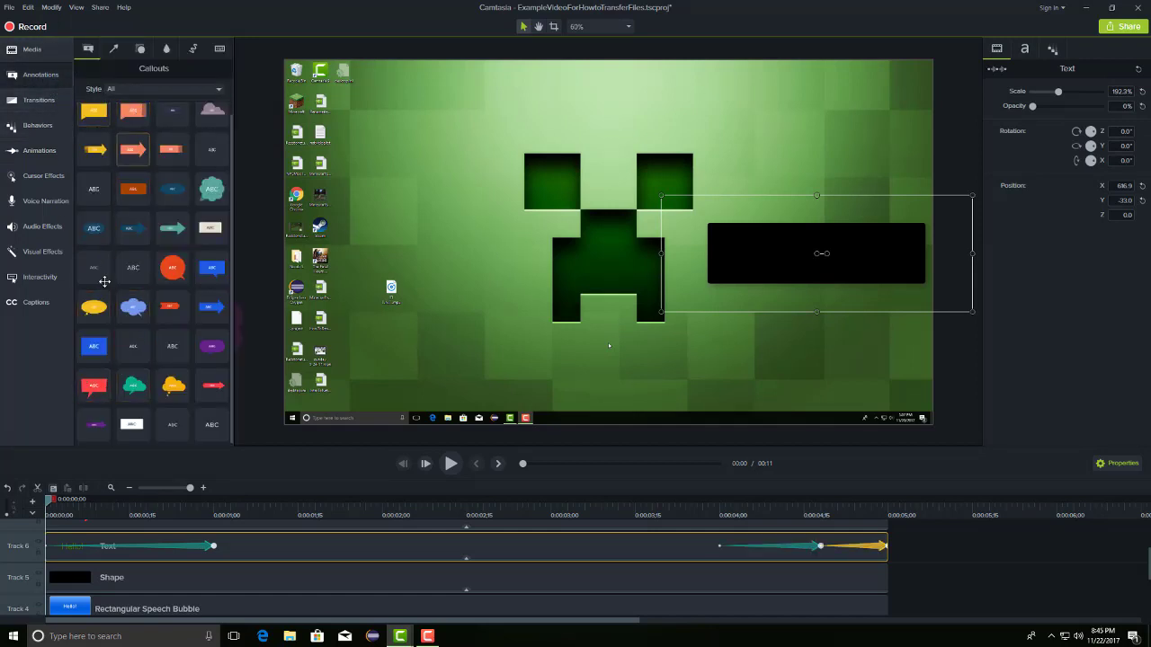
{"action": "left_click", "coordinate": [38, 125]}
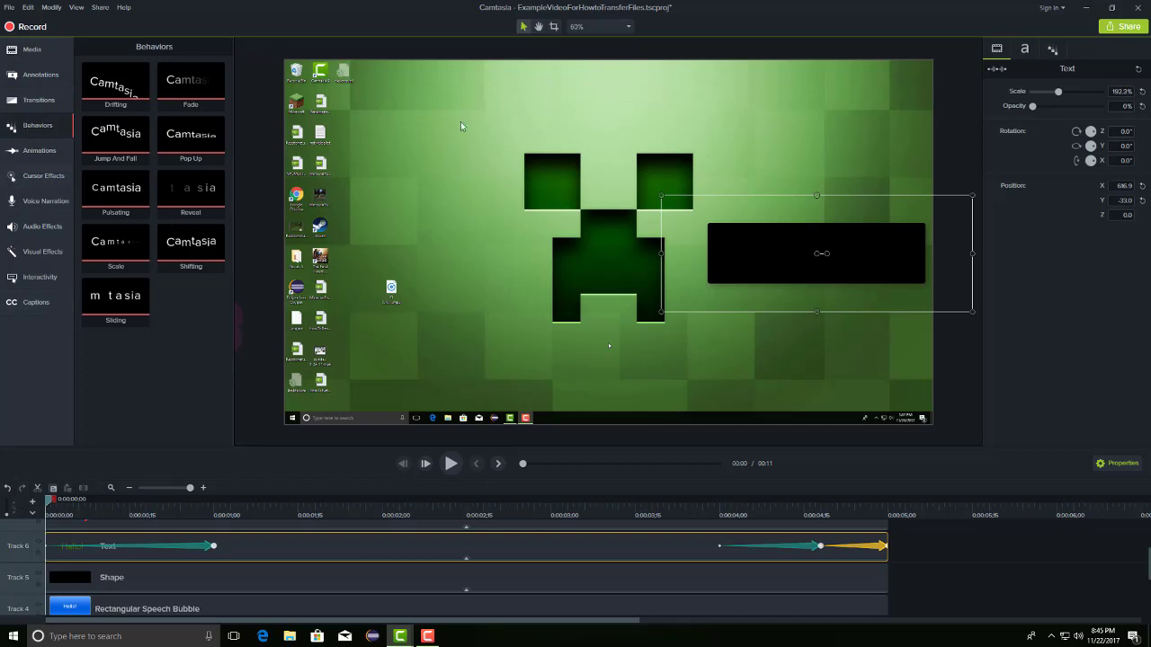
{"action": "left_click", "coordinate": [452, 464]}
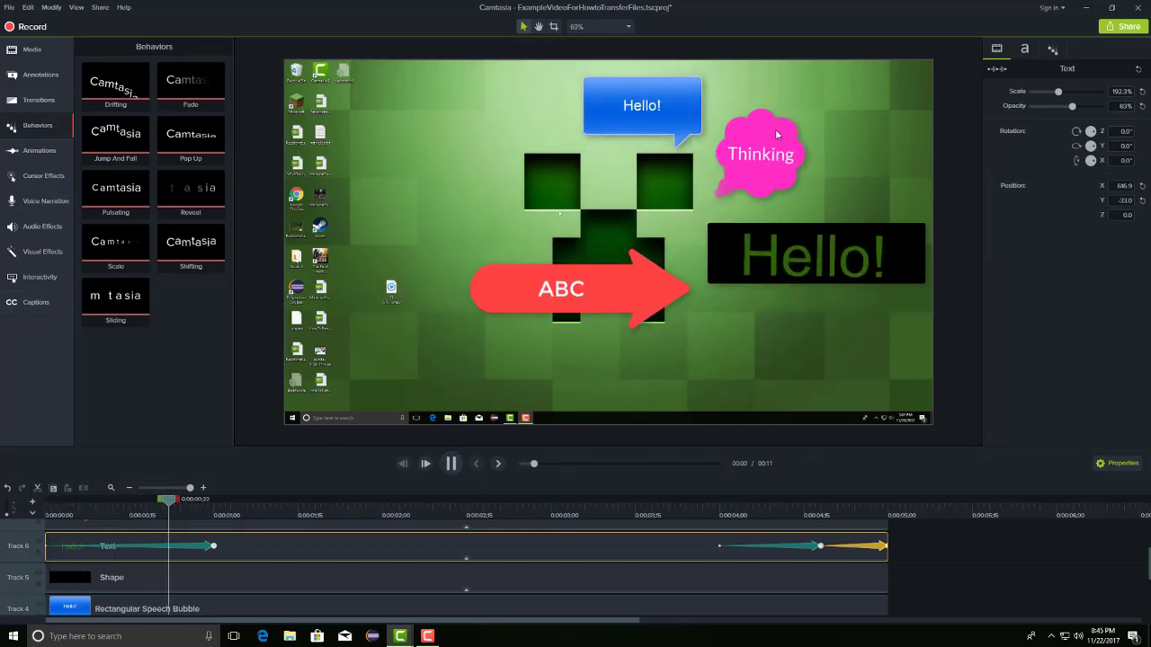
{"action": "left_click", "coordinate": [450, 464]}
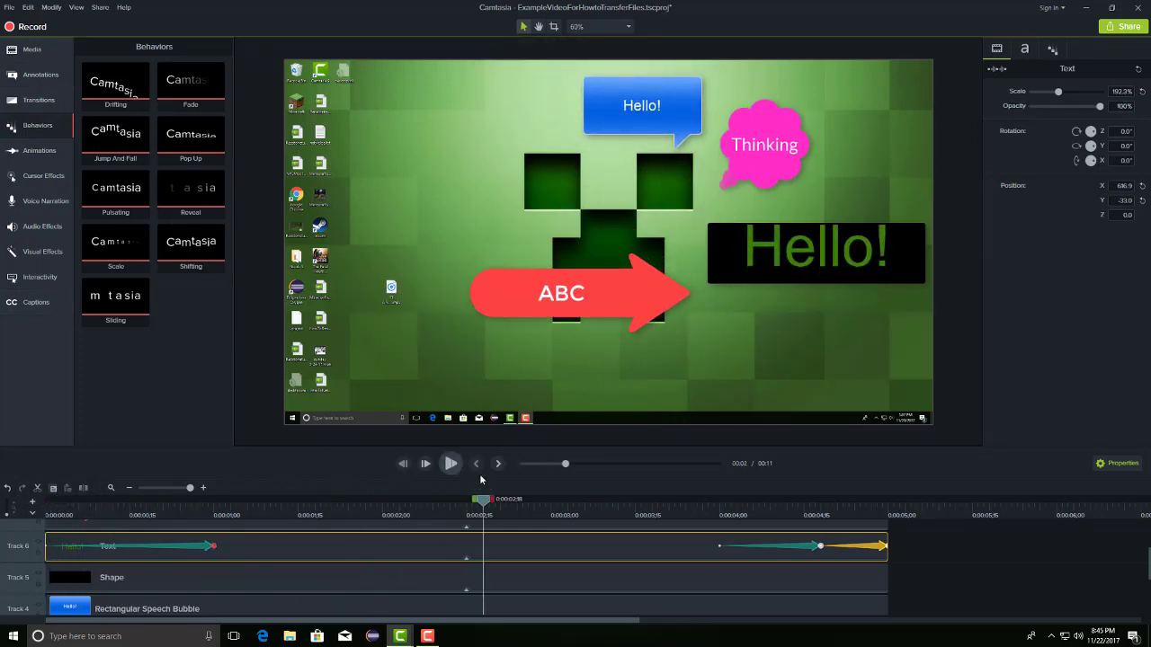
{"action": "left_click", "coordinate": [52, 156]}
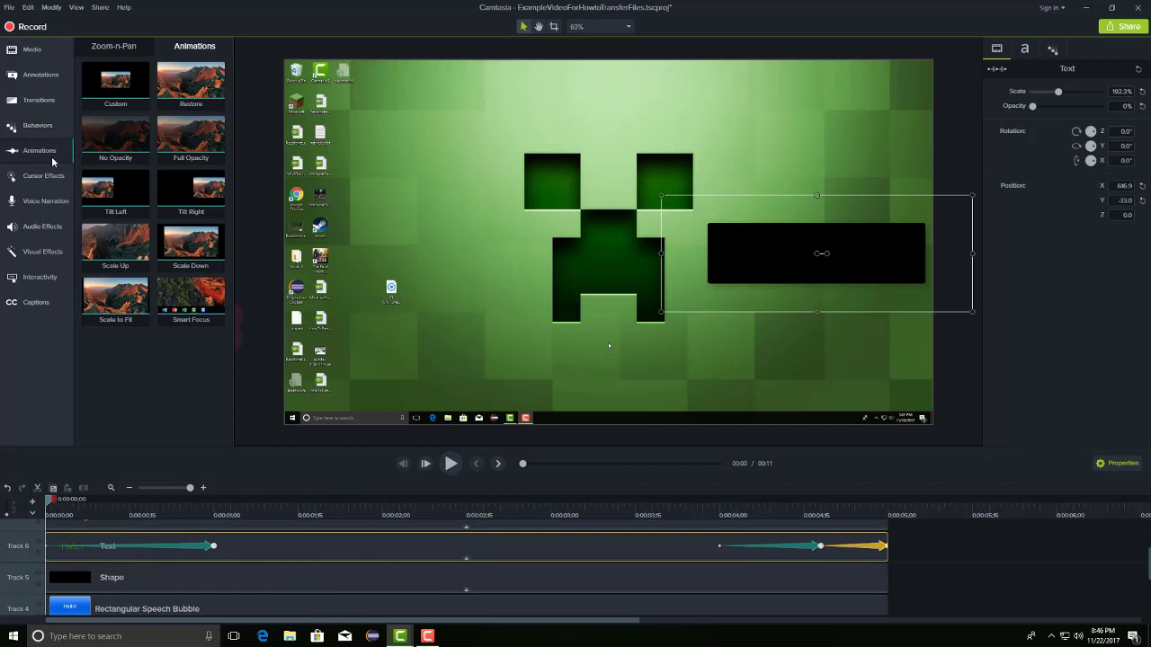